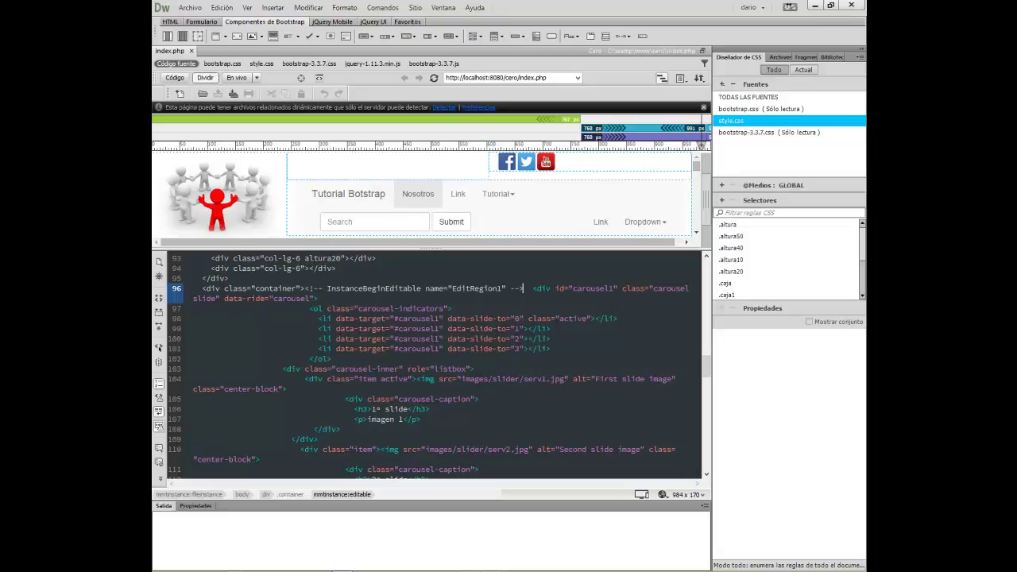
- Open phpMyAdmin from the WampServer tray menu and check the port in its address
{"action": "mouse_move", "coordinate": [397, 568]}
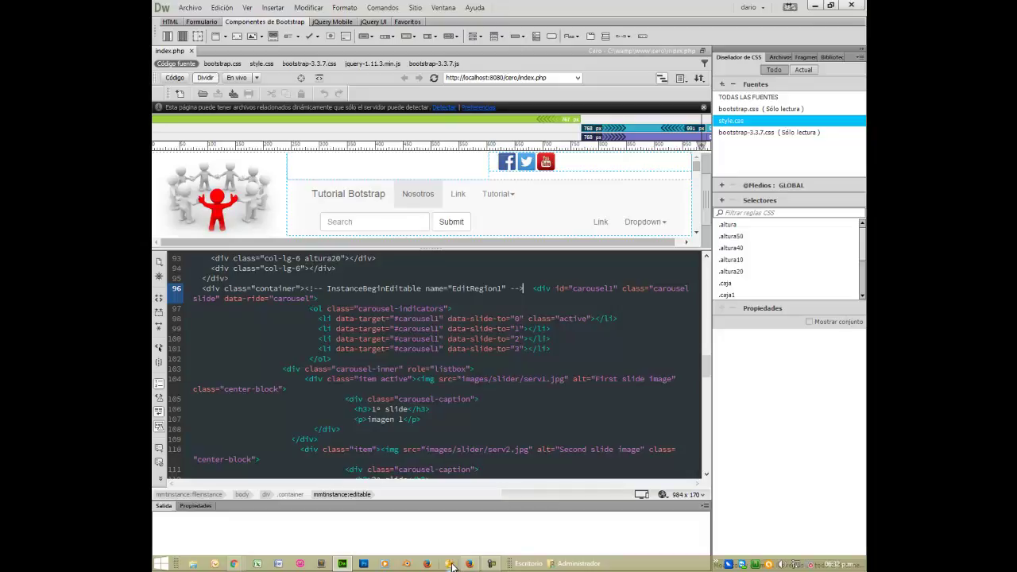
{"action": "left_click", "coordinate": [755, 565]}
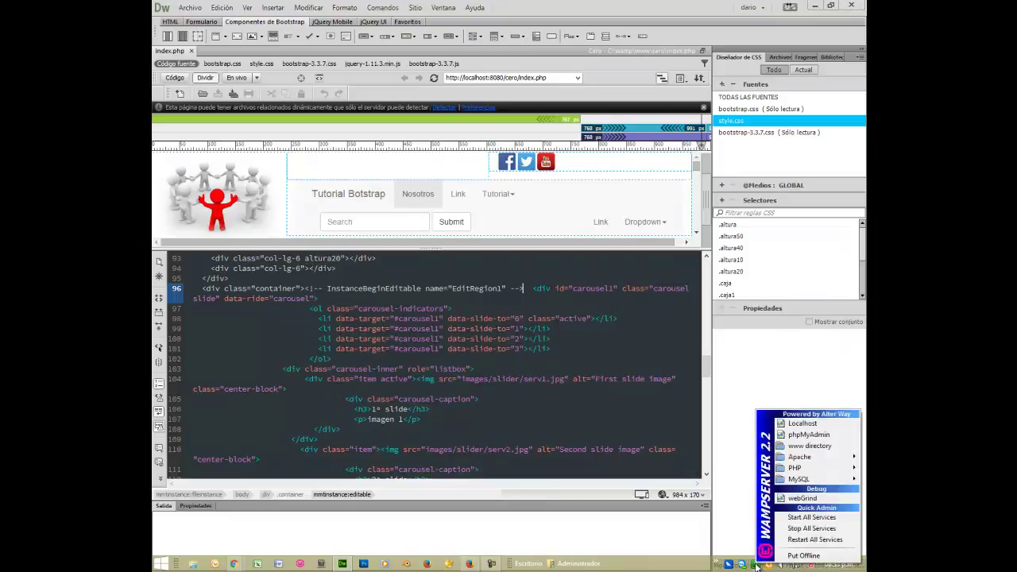
{"action": "left_click", "coordinate": [809, 435]}
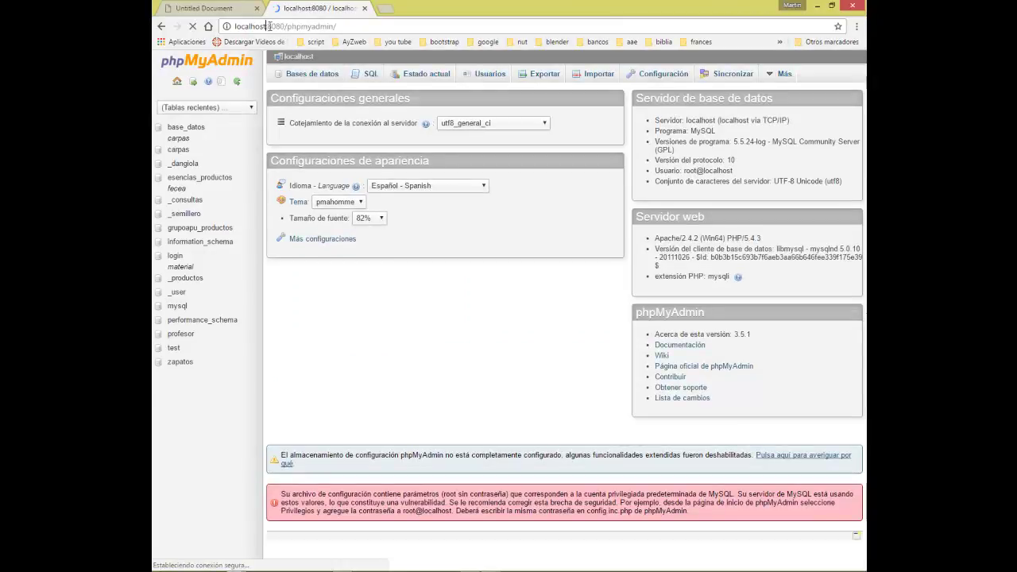
{"action": "left_click_drag", "start_coordinate": [266, 27], "coordinate": [287, 27]}
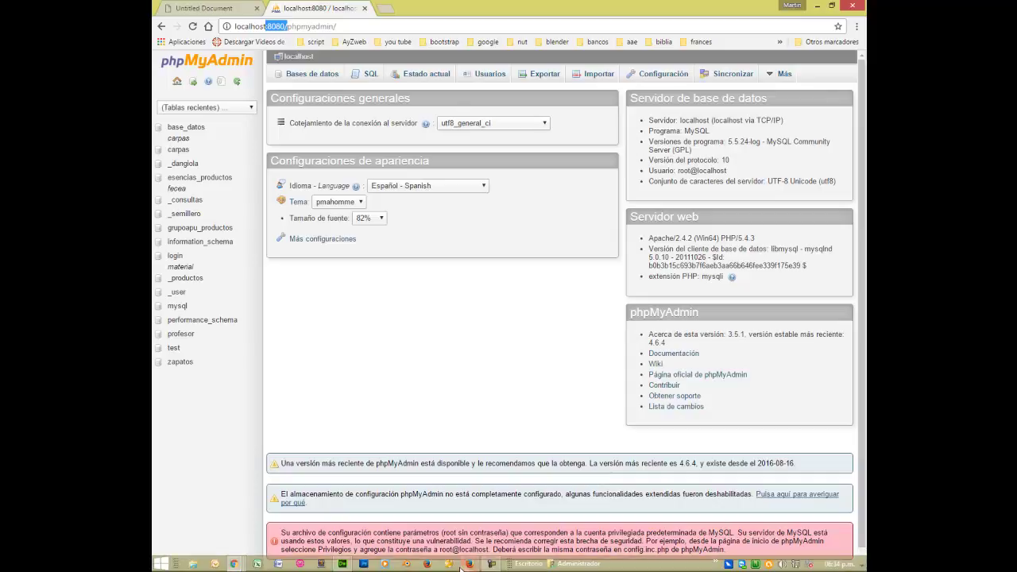
- Switch to Navicat Premium and select the Localhost connection
{"action": "left_click", "coordinate": [449, 564]}
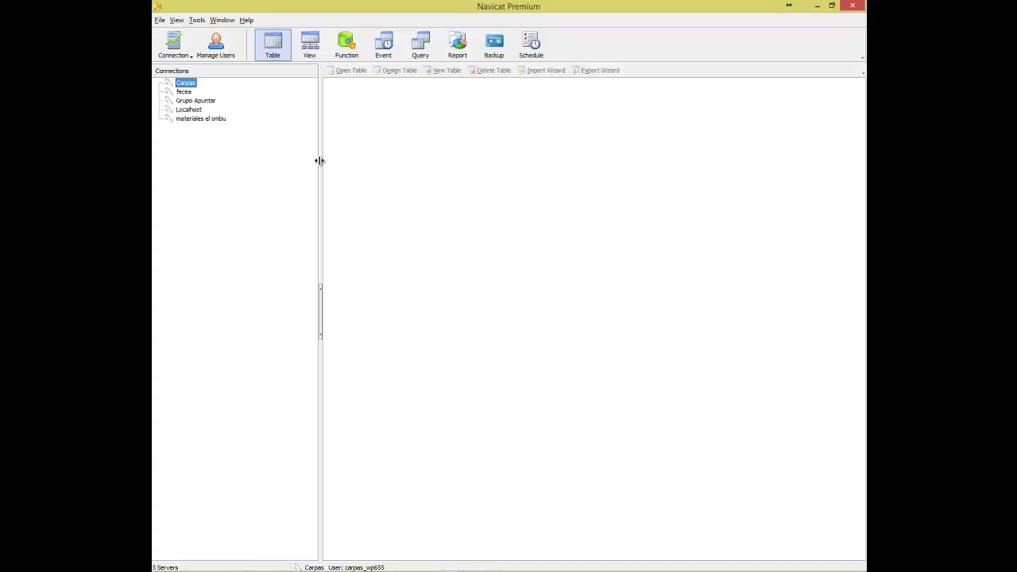
{"action": "left_click", "coordinate": [185, 111]}
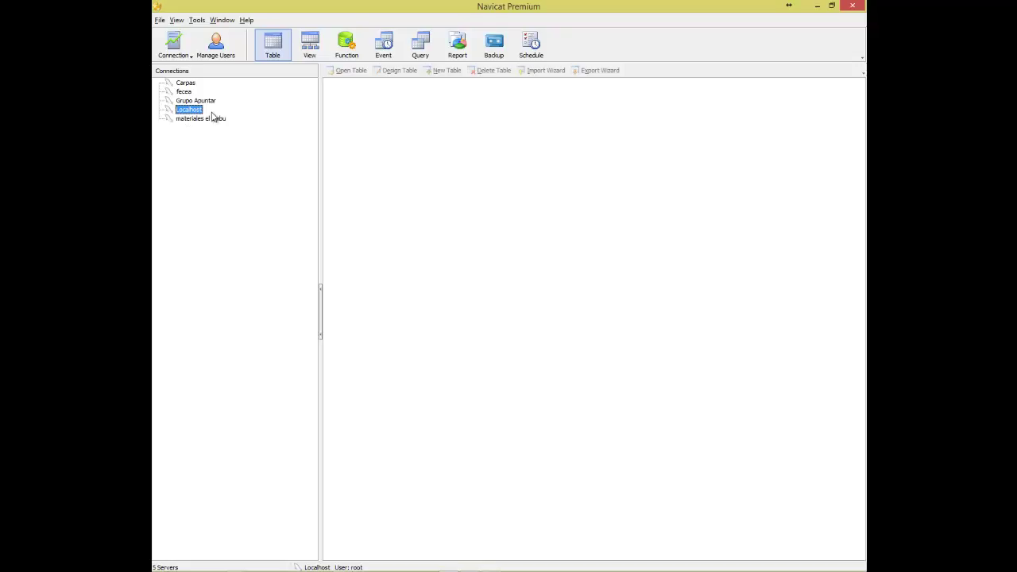
{"action": "left_click", "coordinate": [173, 55]}
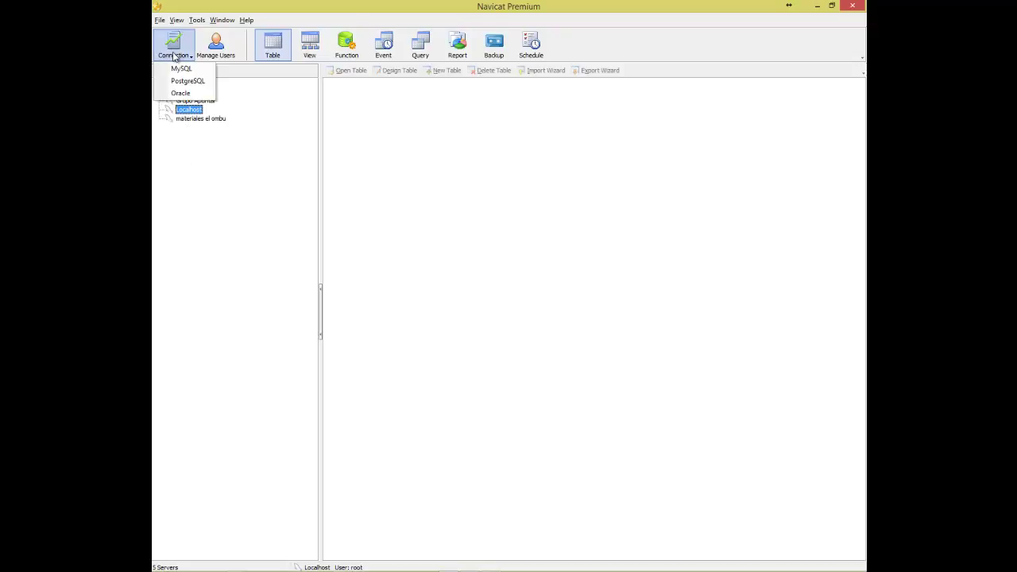
{"action": "left_click", "coordinate": [181, 69]}
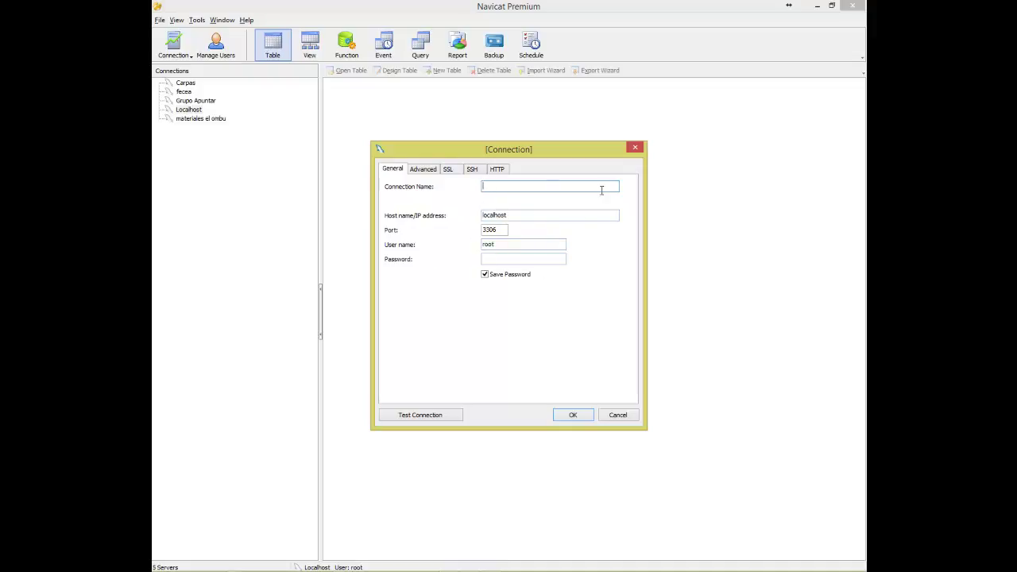
{"action": "type", "text": "localhost"}
{"action": "double_click", "coordinate": [497, 244]}
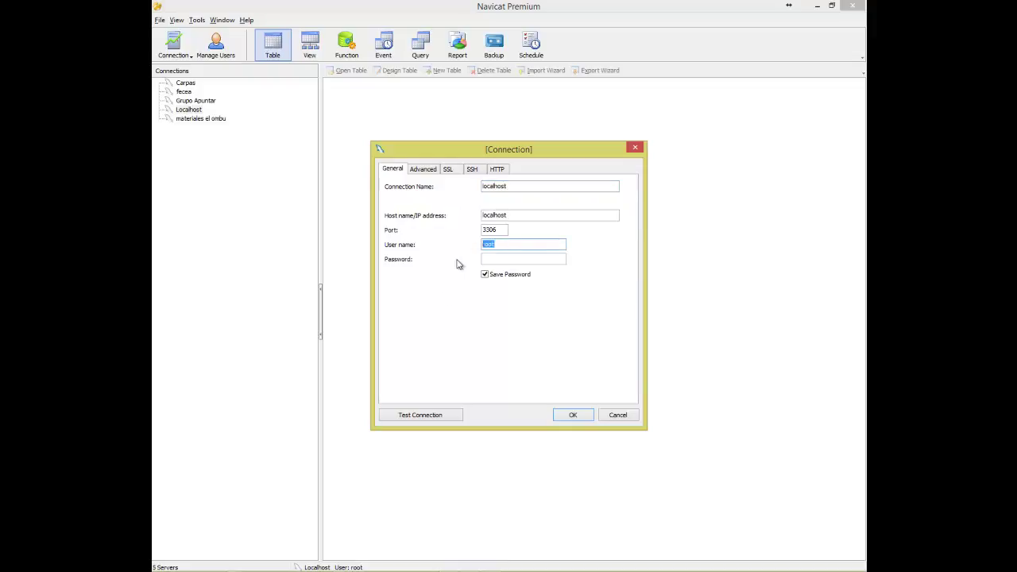
{"action": "left_click", "coordinate": [518, 258]}
{"action": "left_click_drag", "start_coordinate": [500, 244], "coordinate": [457, 251]}
{"action": "left_click", "coordinate": [497, 258]}
{"action": "double_click", "coordinate": [489, 244]}
{"action": "left_click", "coordinate": [501, 261]}
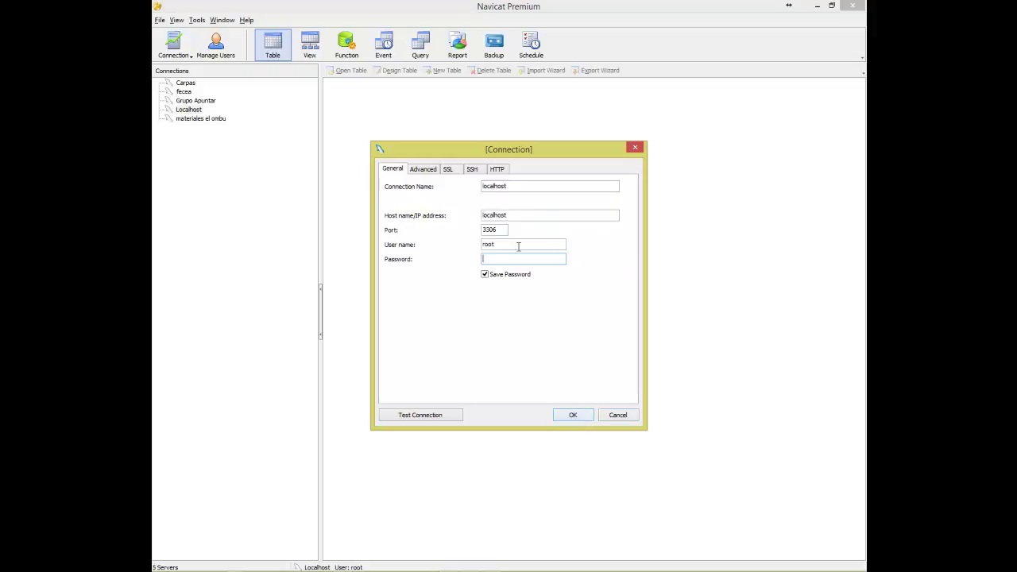
{"action": "left_click", "coordinate": [622, 415]}
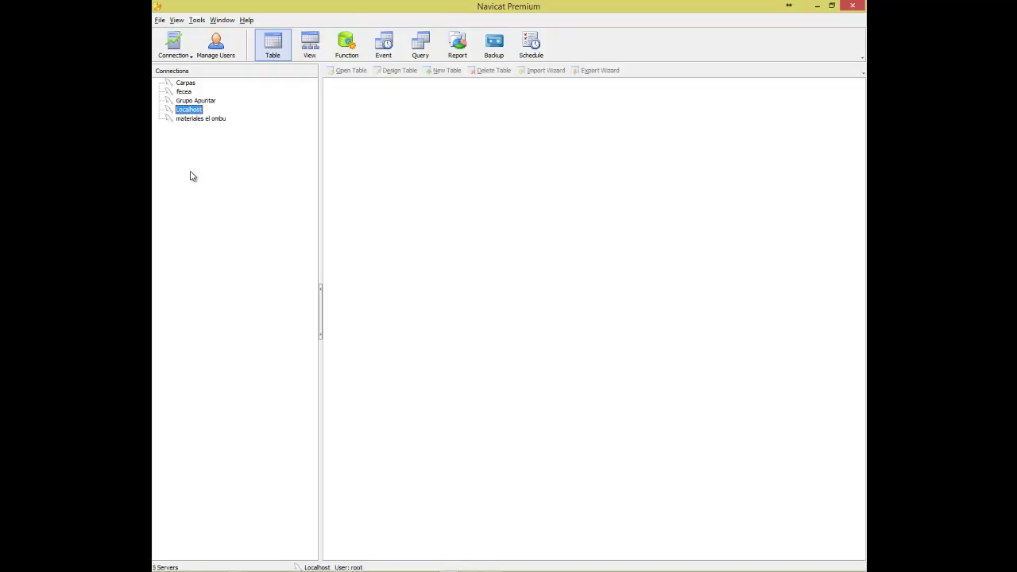
- Open the Localhost connection and create a database named fecea_comenio with character set utf8 -- UTF-8 Unicode and collation utf8_spanish_ci
{"action": "double_click", "coordinate": [180, 112]}
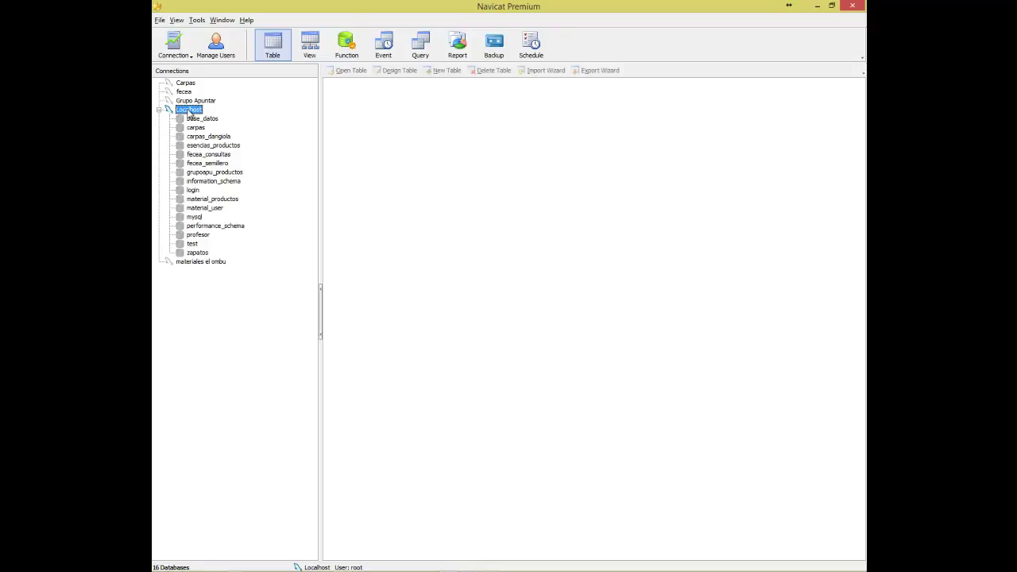
{"action": "right_click", "coordinate": [190, 115]}
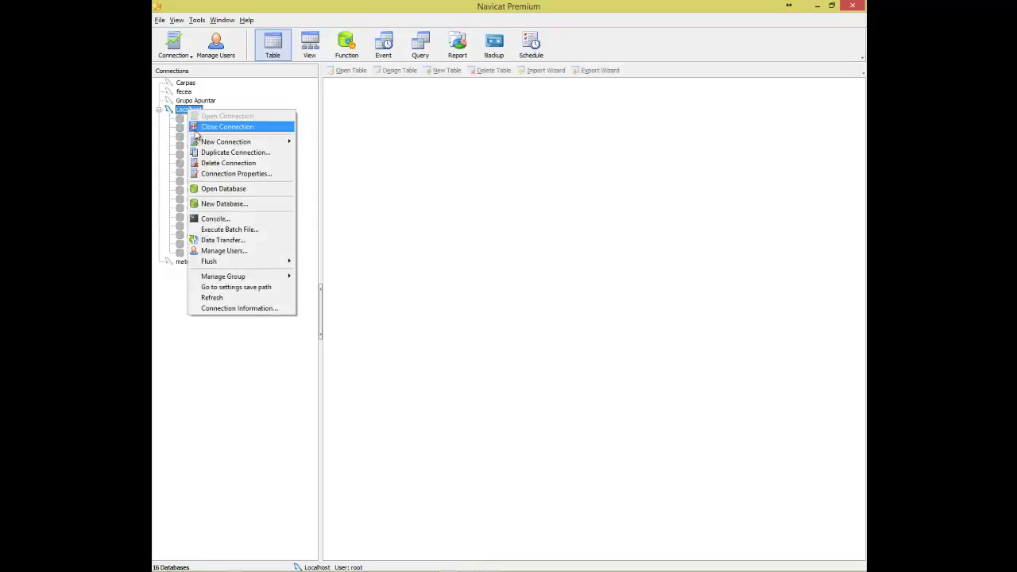
{"action": "left_click", "coordinate": [222, 205]}
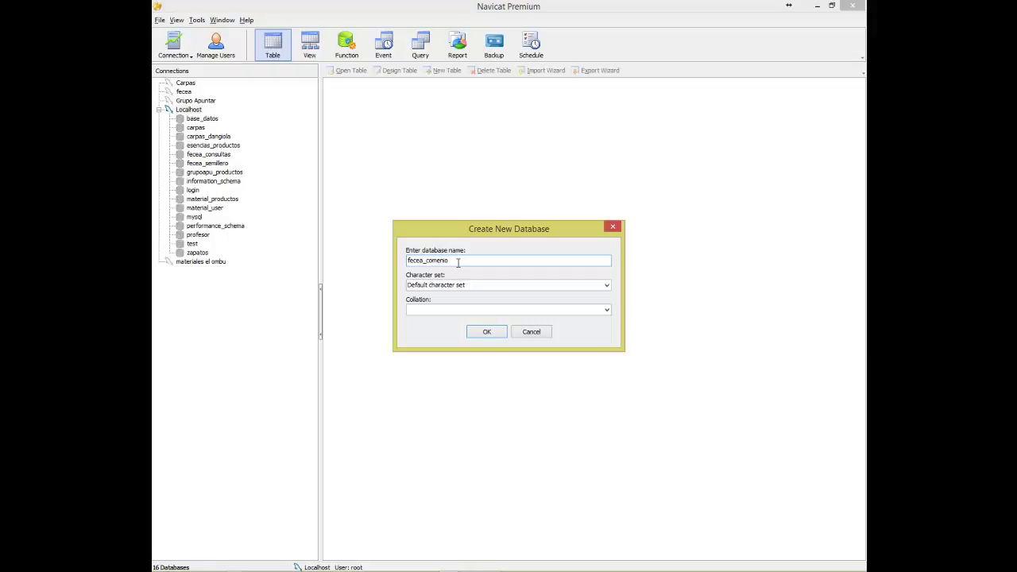
{"action": "left_click_drag", "start_coordinate": [450, 262], "coordinate": [392, 265]}
{"action": "left_click", "coordinate": [467, 263]}
{"action": "left_click", "coordinate": [607, 285]}
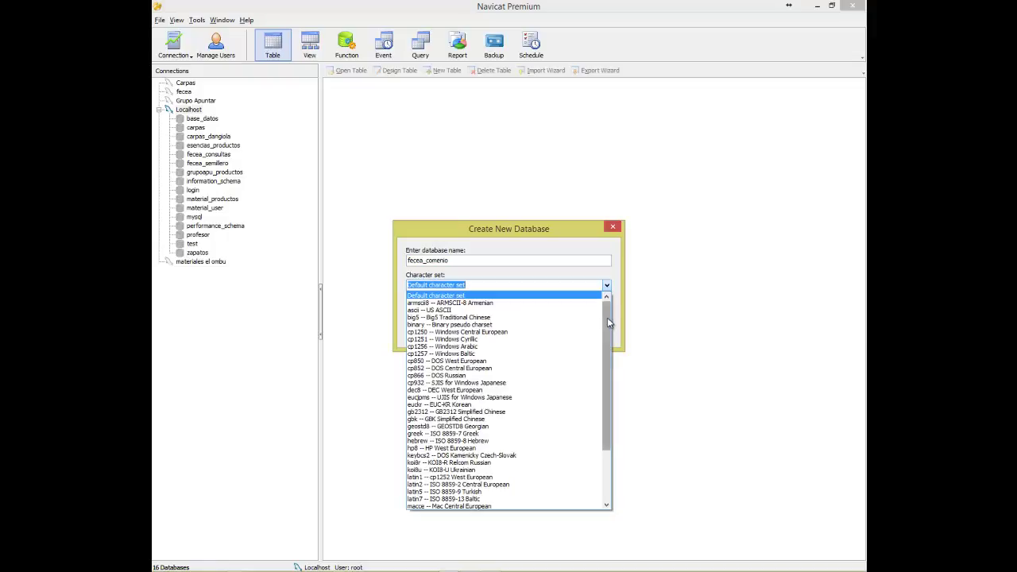
{"action": "left_click_drag", "start_coordinate": [610, 322], "coordinate": [608, 397]}
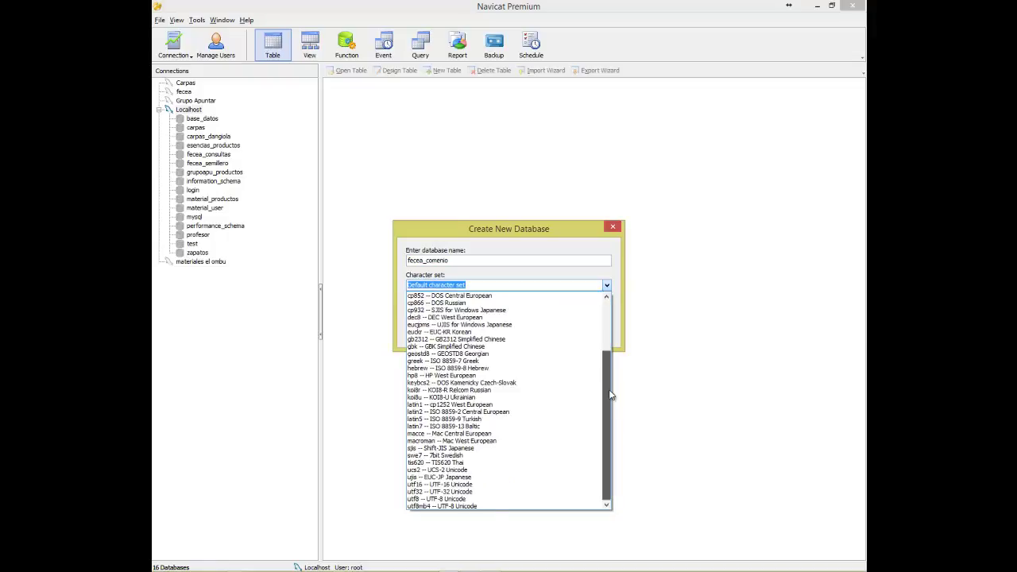
{"action": "left_click", "coordinate": [450, 499]}
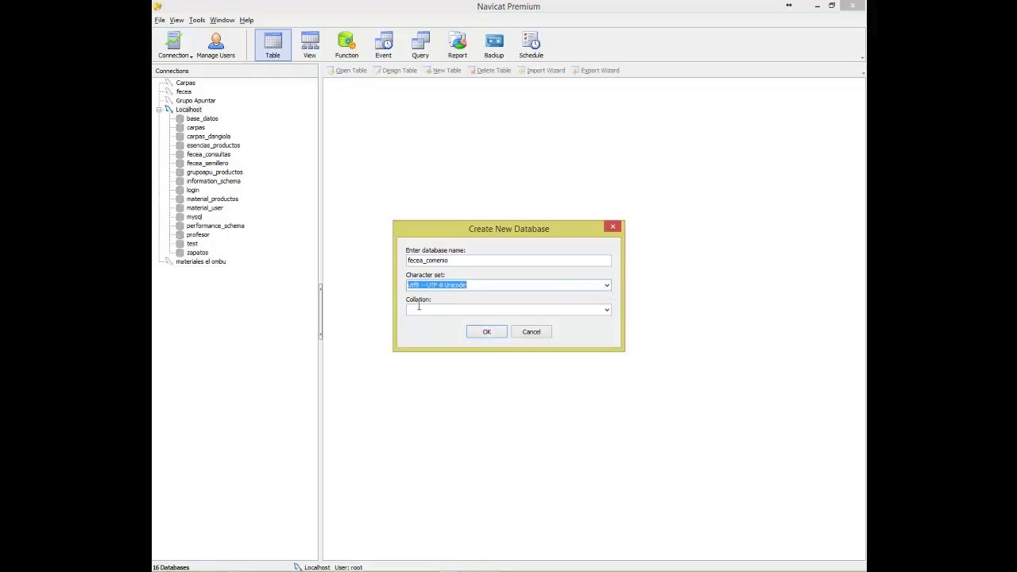
{"action": "left_click", "coordinate": [608, 311]}
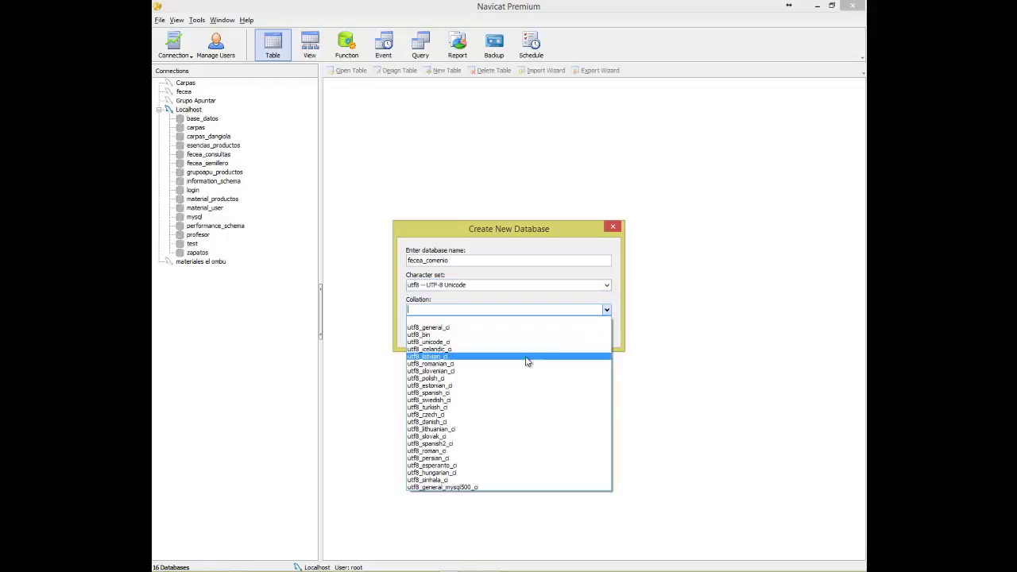
{"action": "left_click", "coordinate": [444, 392]}
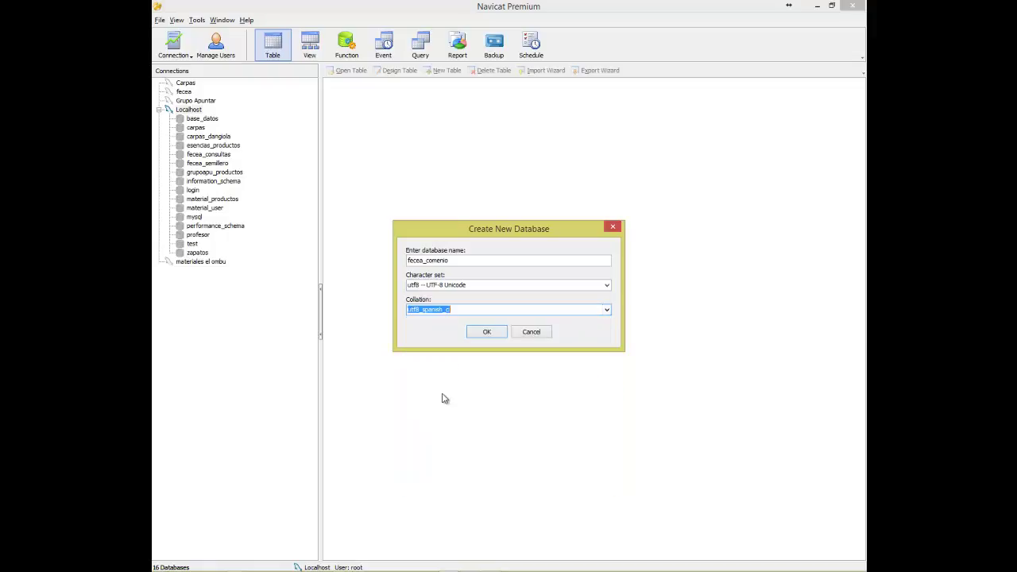
{"action": "left_click", "coordinate": [492, 336]}
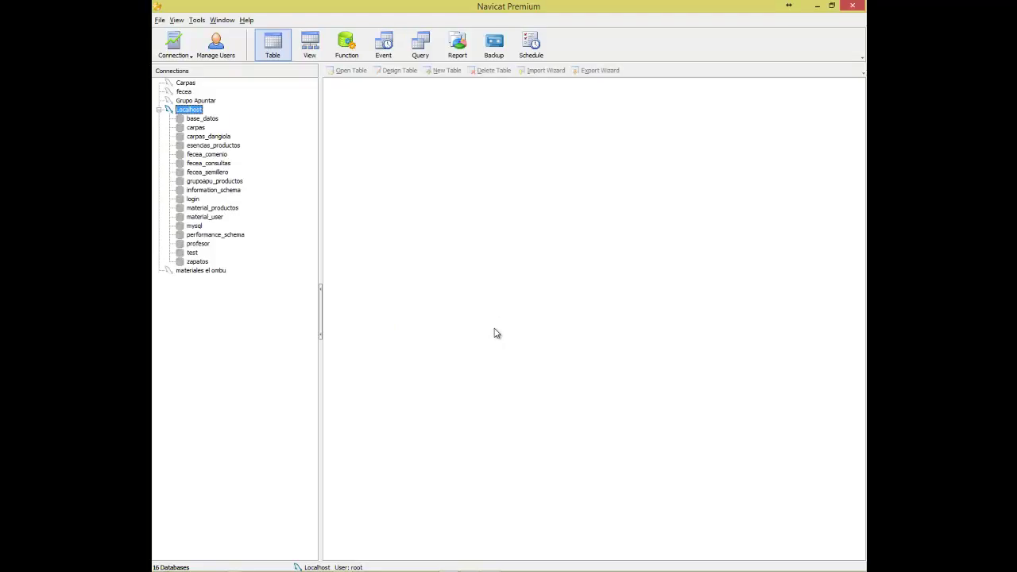
- Open the fecea_comenio database and start designing a new table in it
{"action": "left_click", "coordinate": [215, 155]}
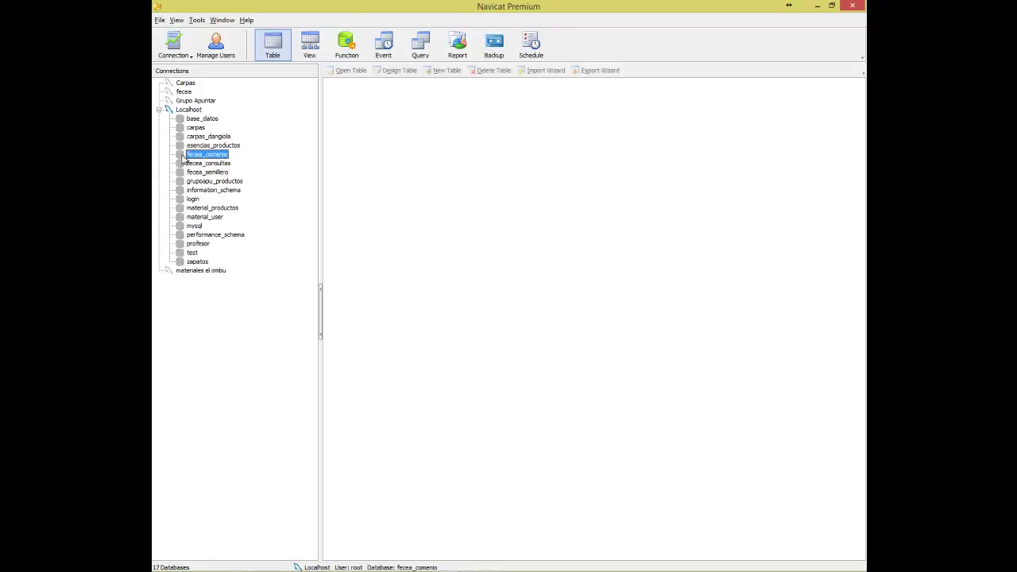
{"action": "double_click", "coordinate": [181, 156]}
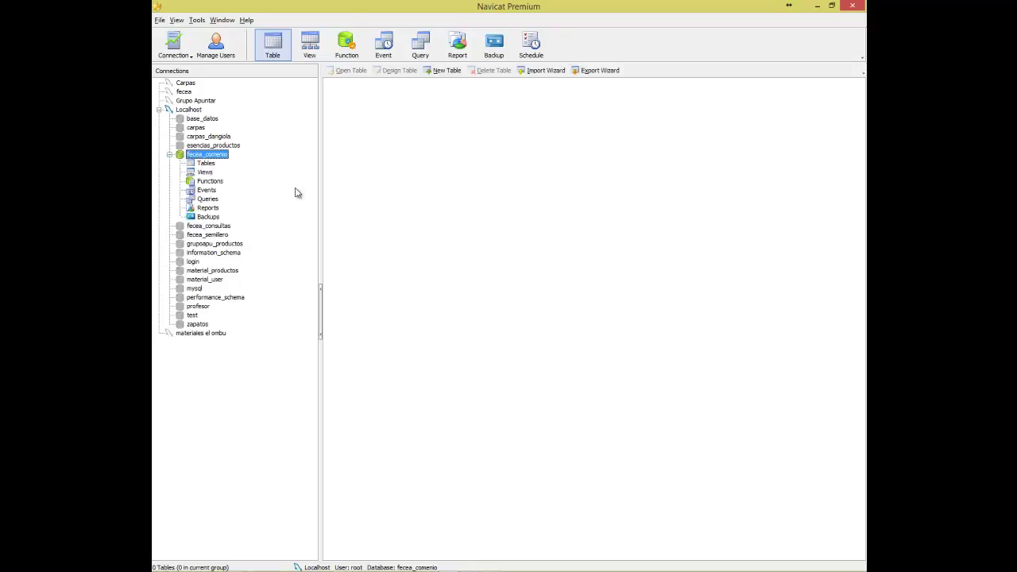
{"action": "left_click", "coordinate": [204, 165]}
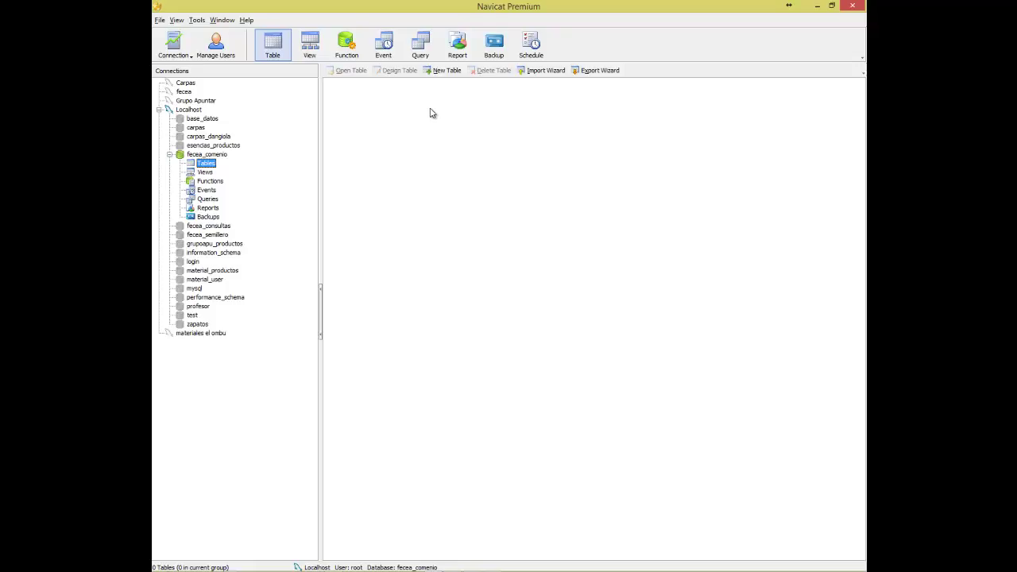
{"action": "left_click", "coordinate": [443, 71]}
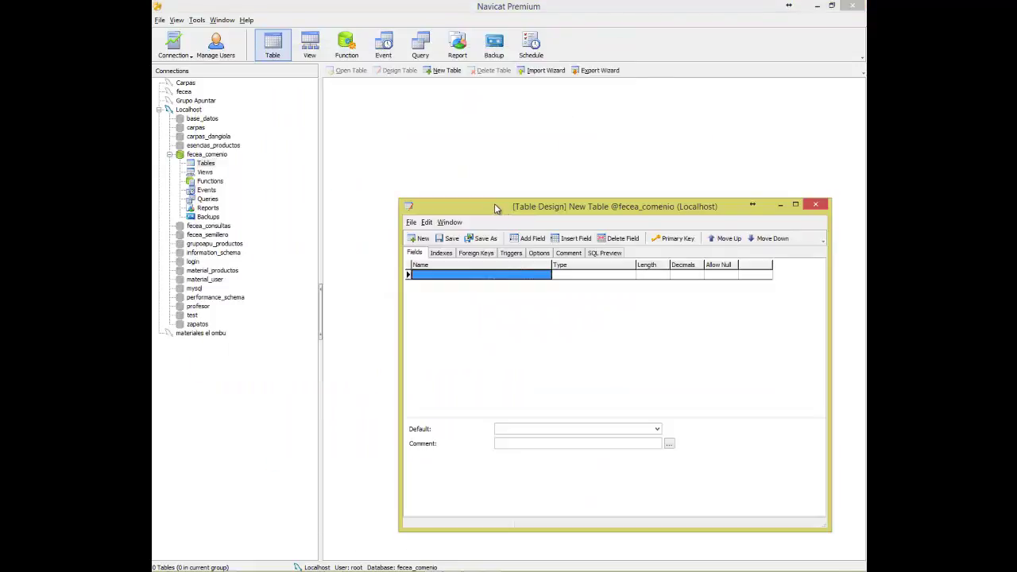
{"action": "left_click_drag", "start_coordinate": [488, 201], "coordinate": [440, 158]}
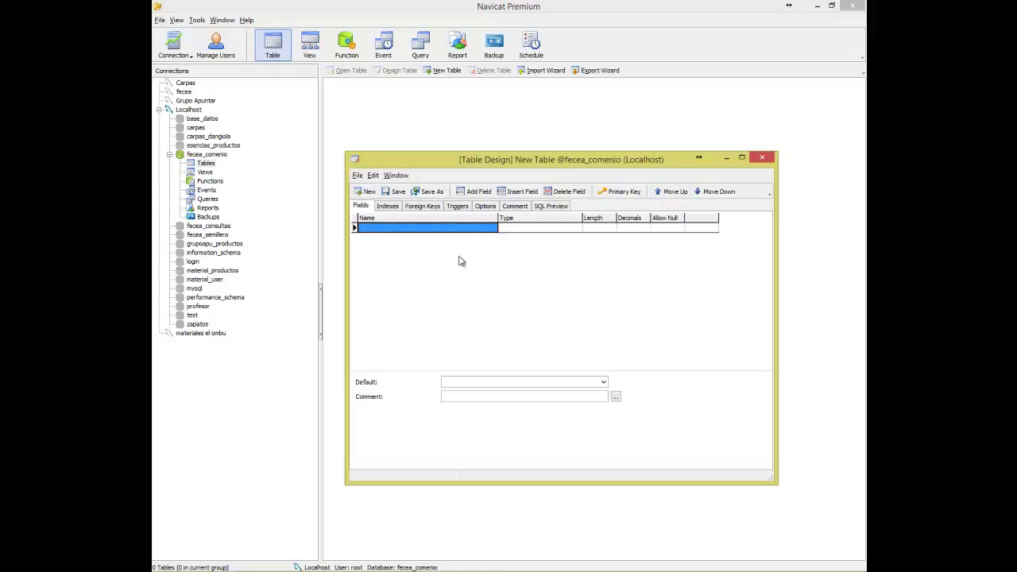
- Define the first field as id_usuario, type int, length 3, and make it an auto-increment primary key
{"action": "left_click", "coordinate": [375, 228]}
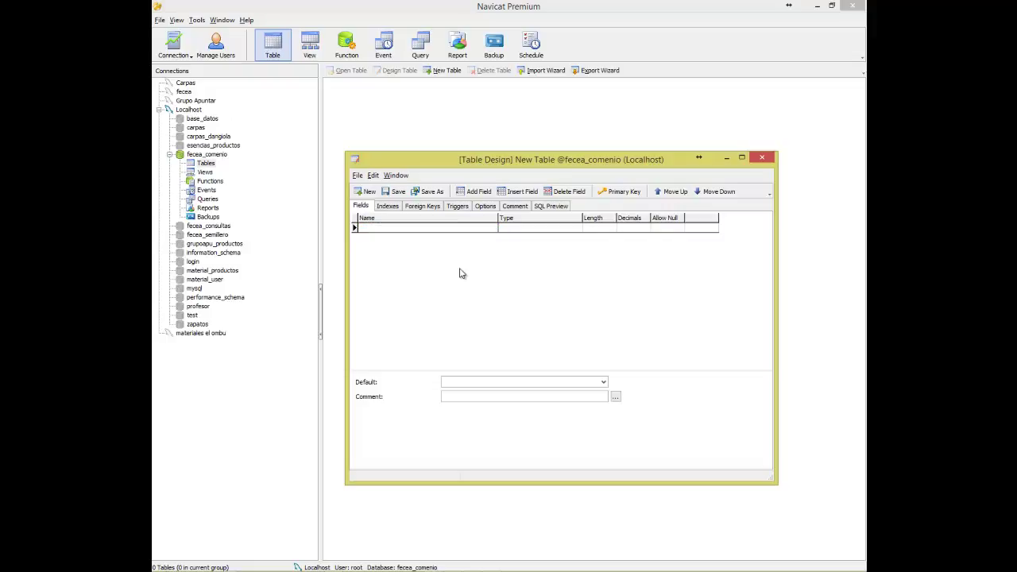
{"action": "type", "text": "id_usuario"}
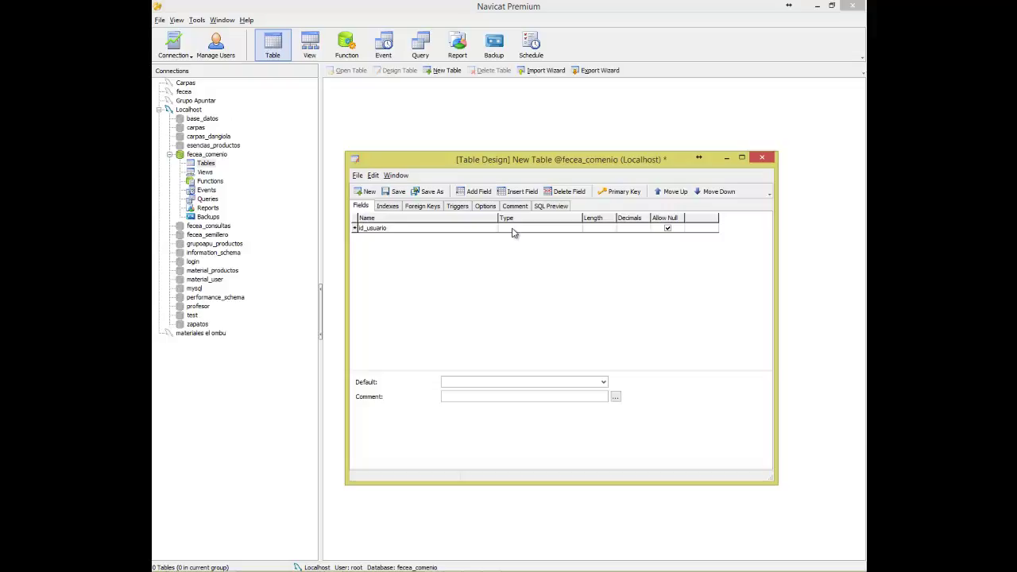
{"action": "left_click", "coordinate": [546, 228]}
{"action": "left_click", "coordinate": [577, 228]}
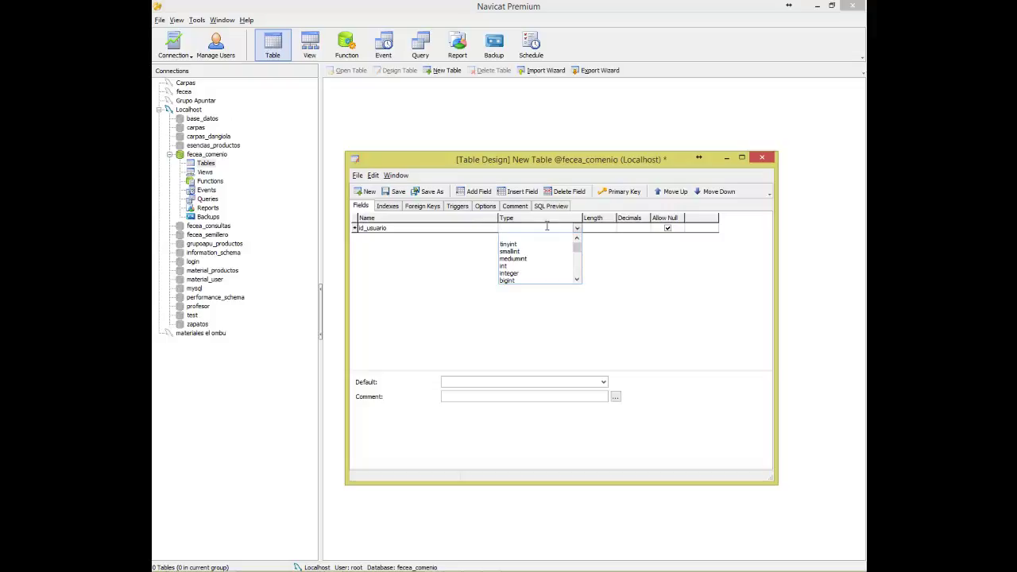
{"action": "type", "text": "int"}
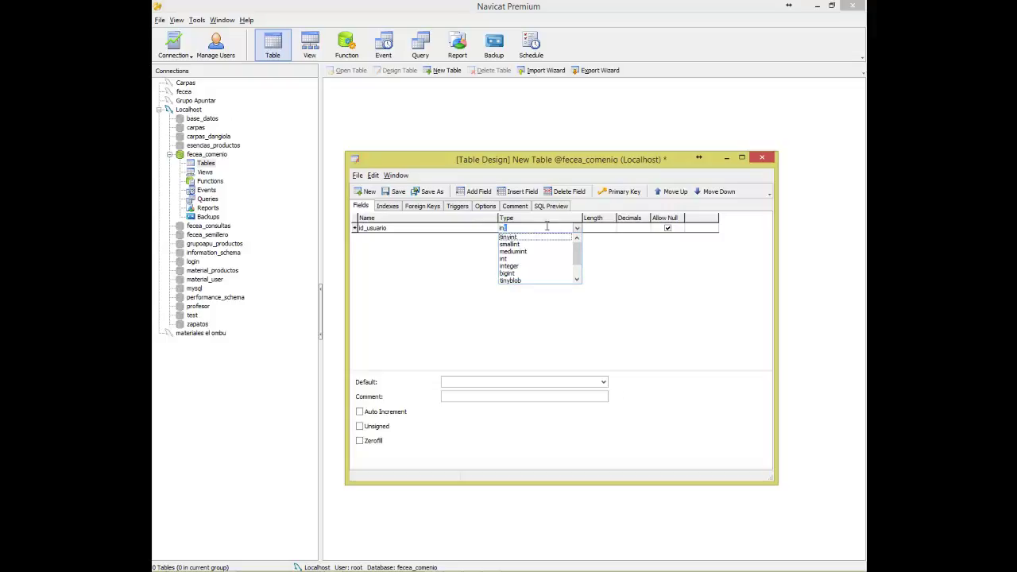
{"action": "key", "text": "Return"}
{"action": "key", "text": "Tab"}
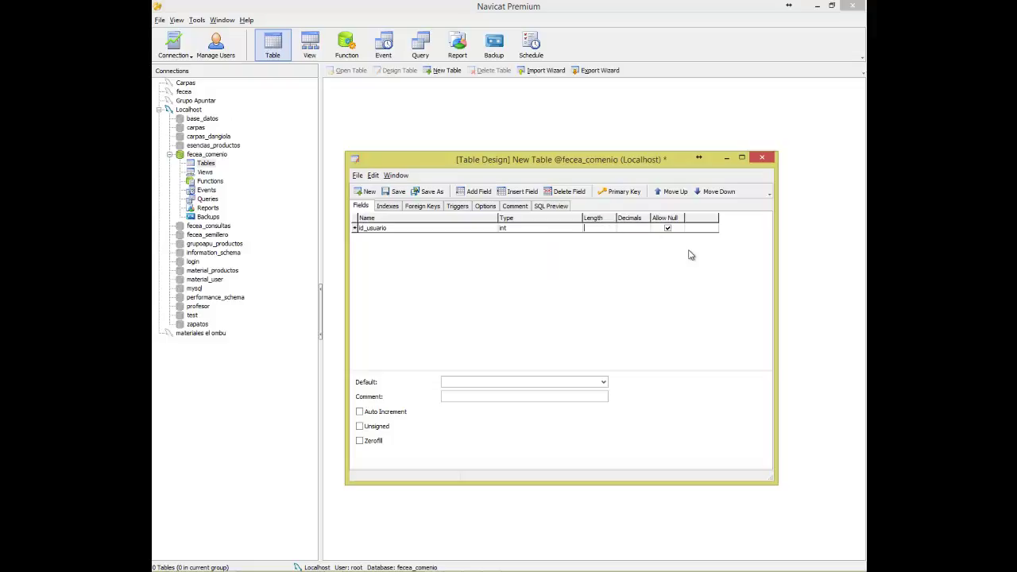
{"action": "type", "text": "3"}
{"action": "left_click", "coordinate": [703, 230]}
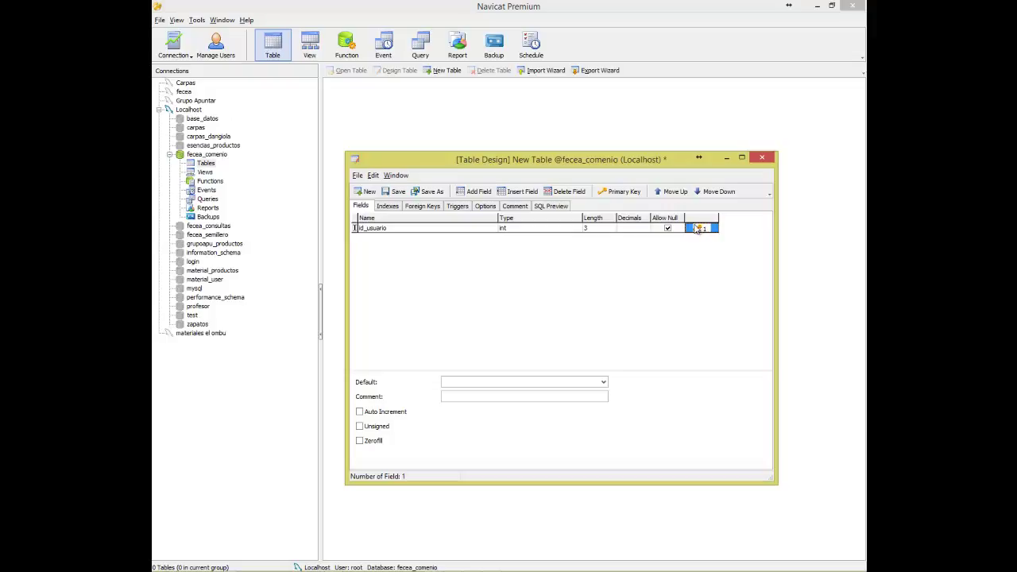
{"action": "left_click", "coordinate": [359, 412]}
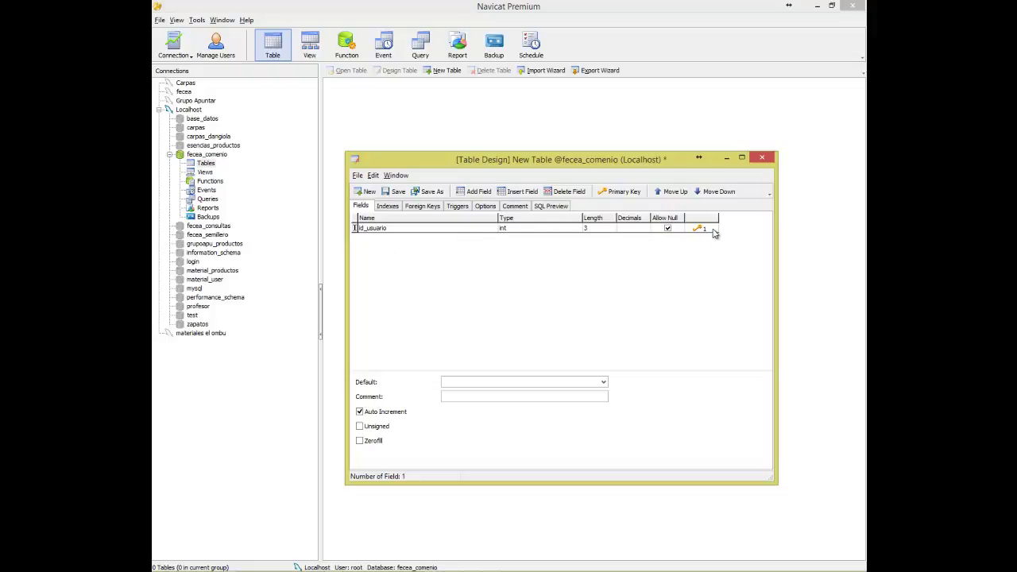
- Add a second field named nombre, type varchar, with length 120
{"action": "left_click", "coordinate": [519, 196]}
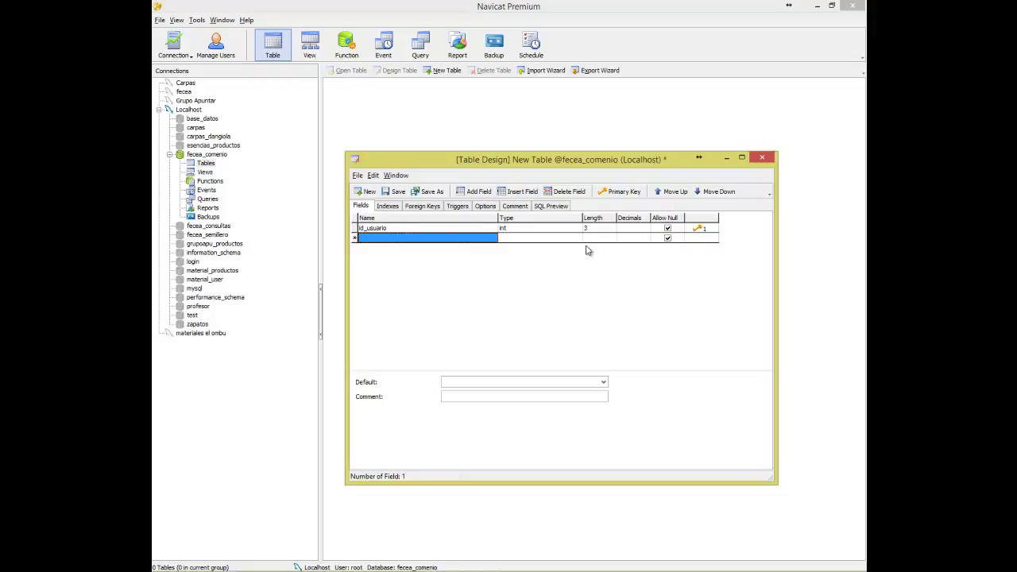
{"action": "left_click", "coordinate": [415, 241]}
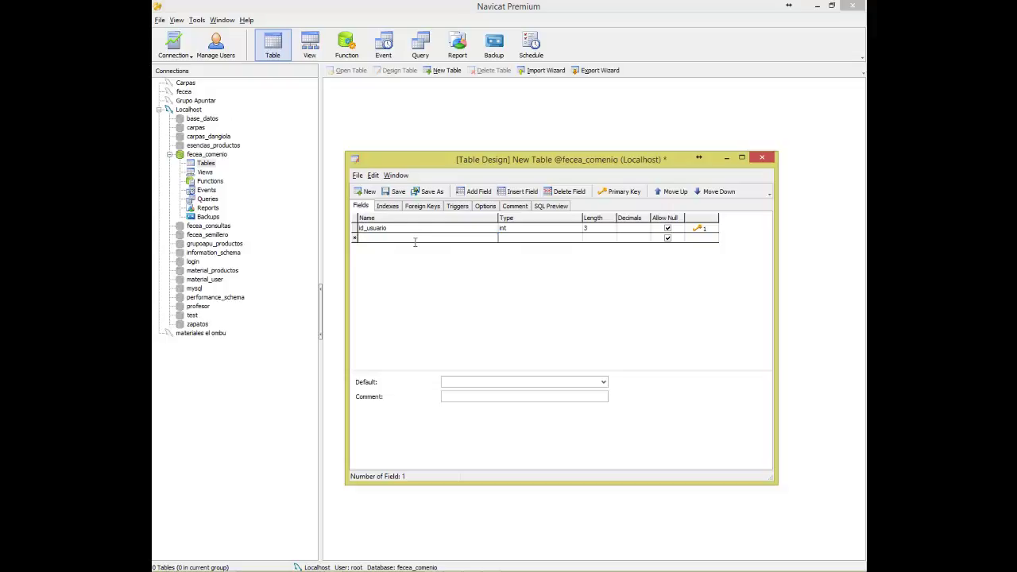
{"action": "type", "text": "nombre"}
{"action": "key", "text": "Tab"}
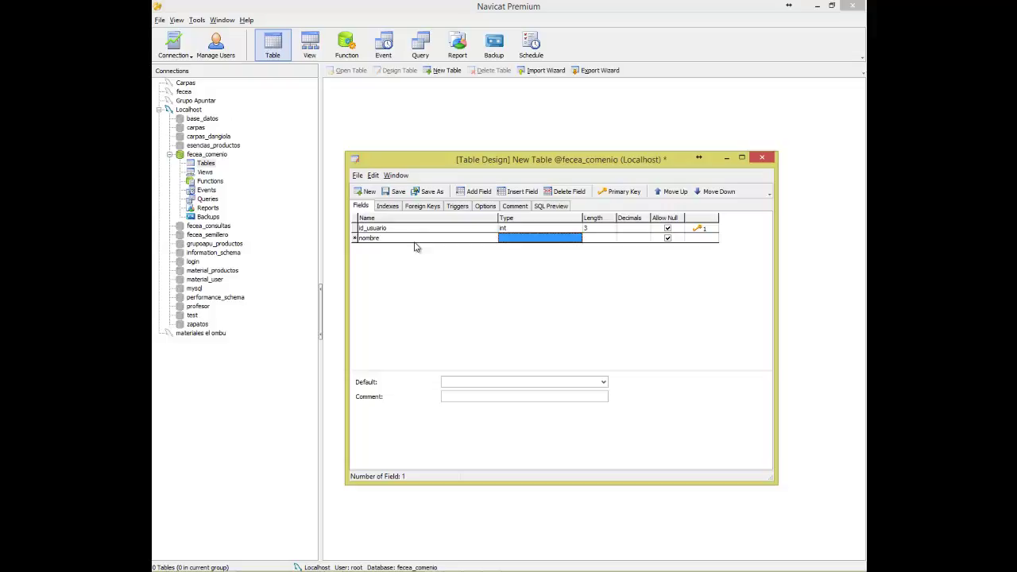
{"action": "left_click", "coordinate": [533, 240]}
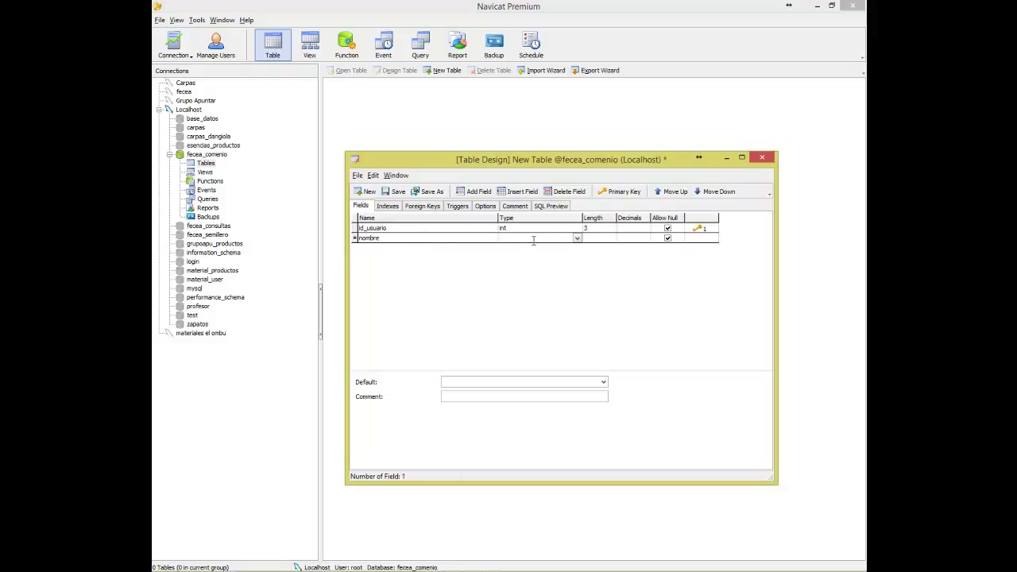
{"action": "type", "text": "varchar"}
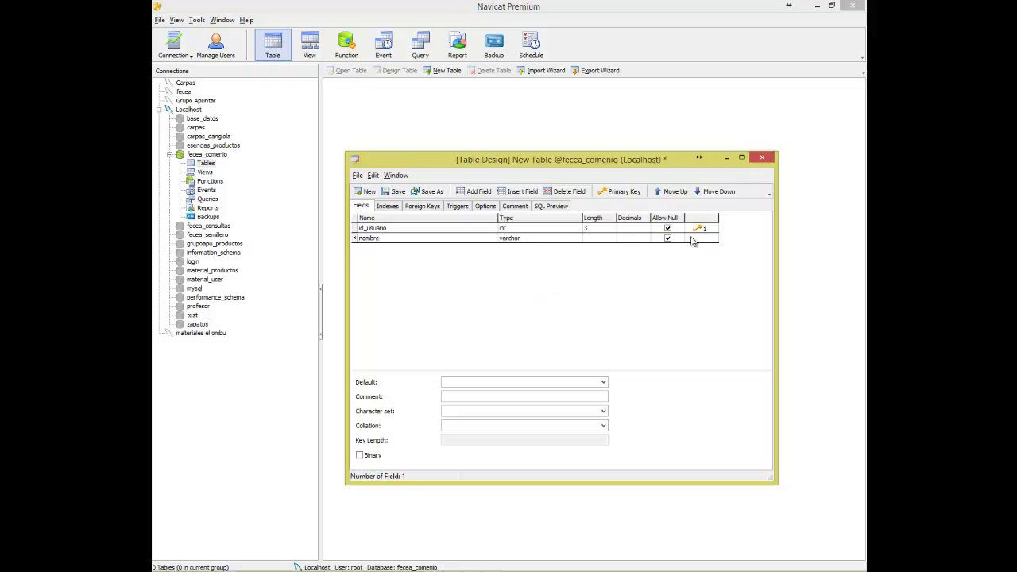
{"action": "type", "text": "120"}
{"action": "key", "text": "Tab"}
{"action": "key", "text": "Tab"}
{"action": "key", "text": "Tab"}
{"action": "key", "text": "Tab"}
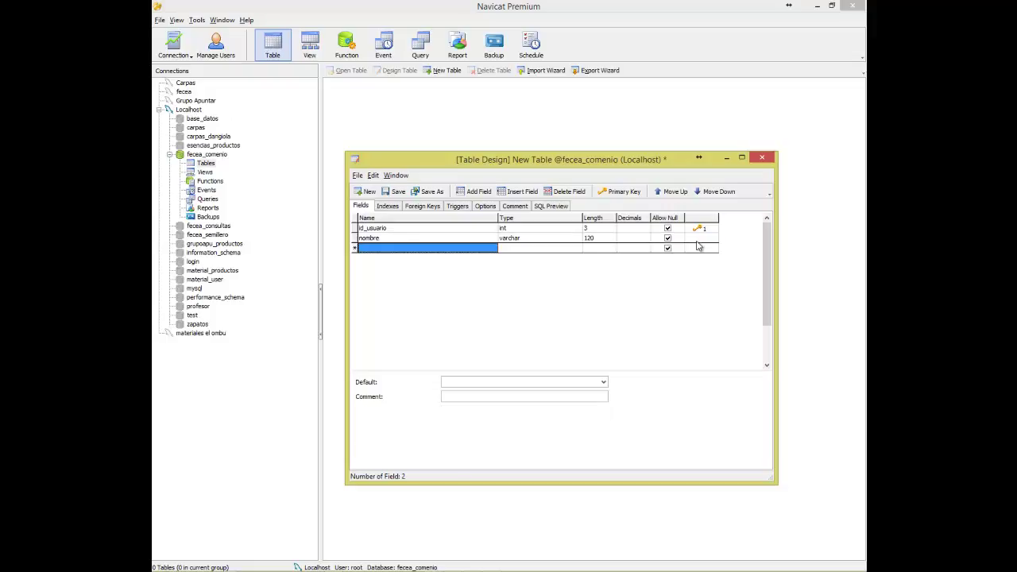
- Add a third field named email, type varchar, with length 140
{"action": "left_click", "coordinate": [402, 248]}
{"action": "type", "text": "email"}
{"action": "key", "text": "Tab"}
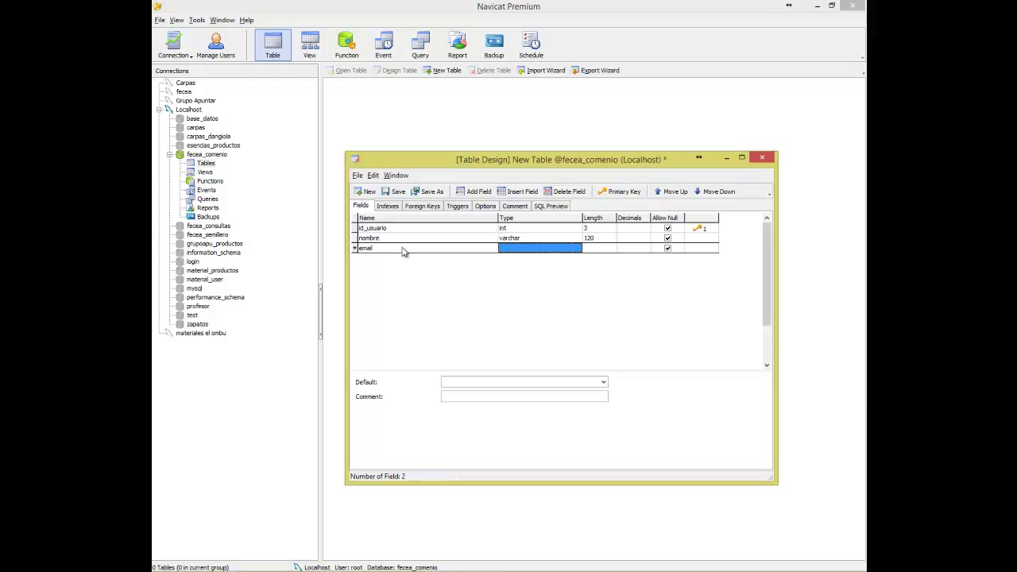
{"action": "type", "text": "varchar"}
{"action": "key", "text": "Tab"}
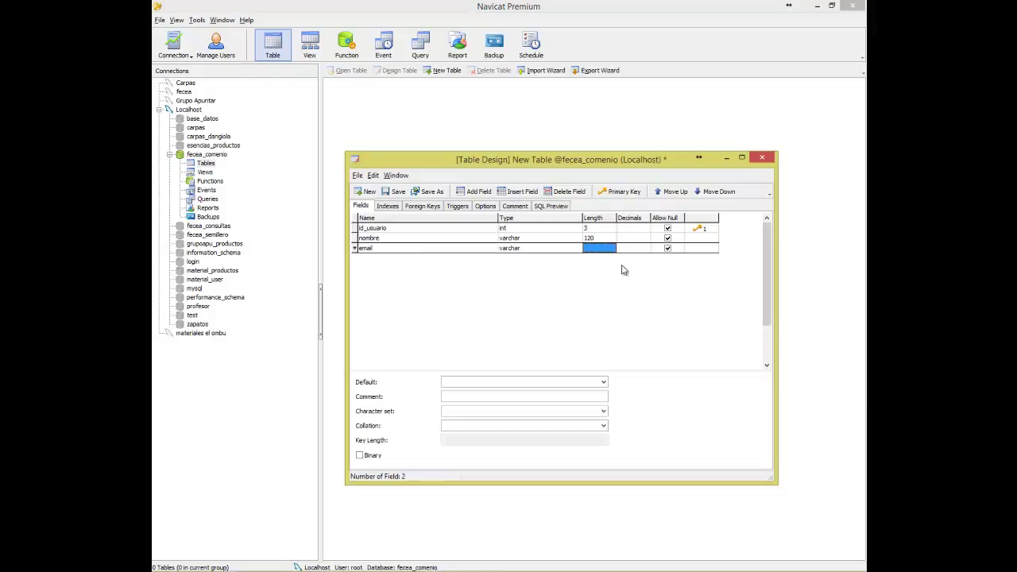
{"action": "type", "text": "140"}
{"action": "key", "text": "Tab"}
{"action": "key", "text": "Tab"}
{"action": "key", "text": "Tab"}
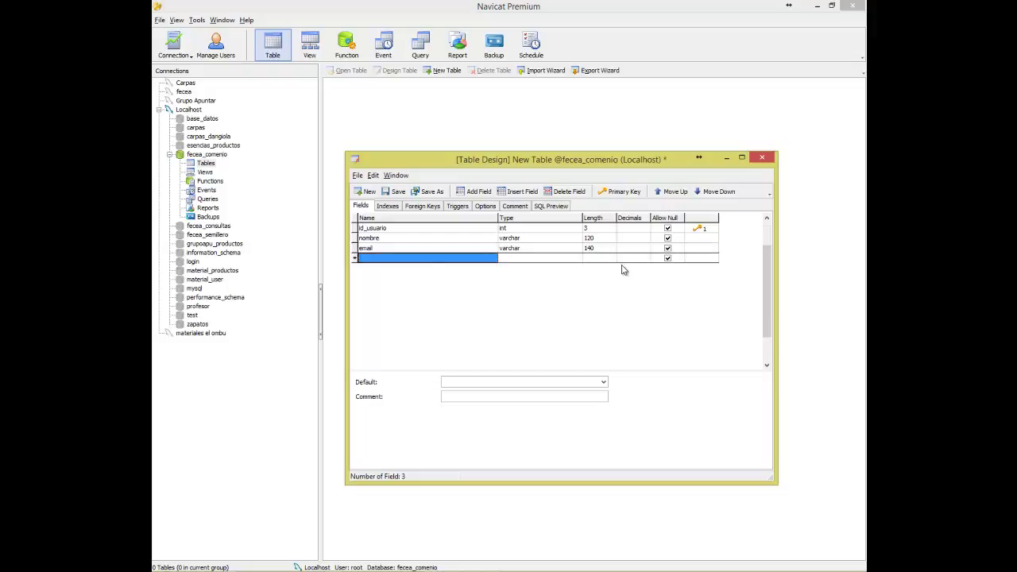
- Add a fourth field named clave, type varchar, with length 120
{"action": "type", "text": "ca"}
{"action": "type", "text": "ave"}
{"action": "key", "text": "Tab"}
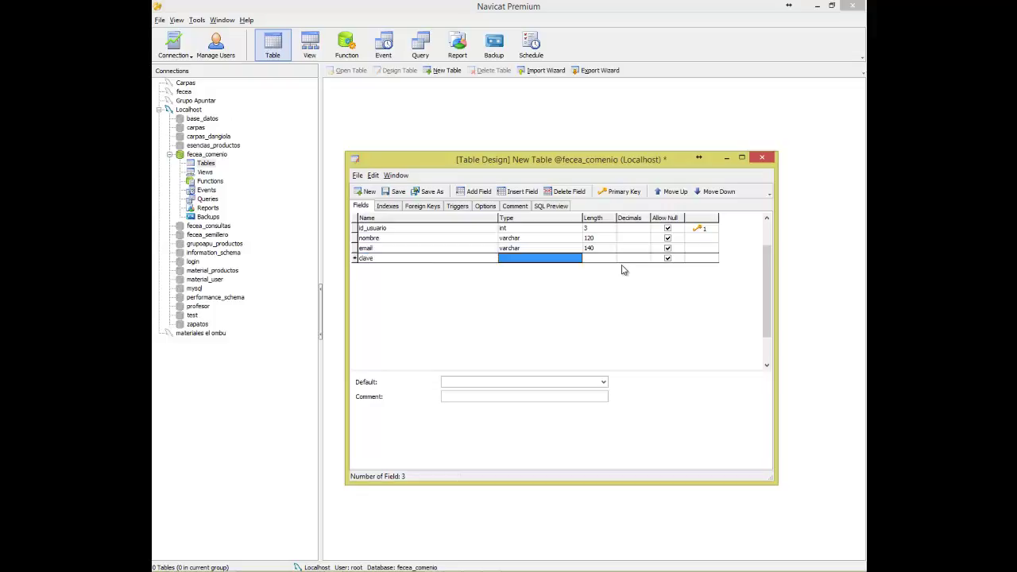
{"action": "type", "text": "varchar"}
{"action": "key", "text": "Tab"}
{"action": "type", "text": "120"}
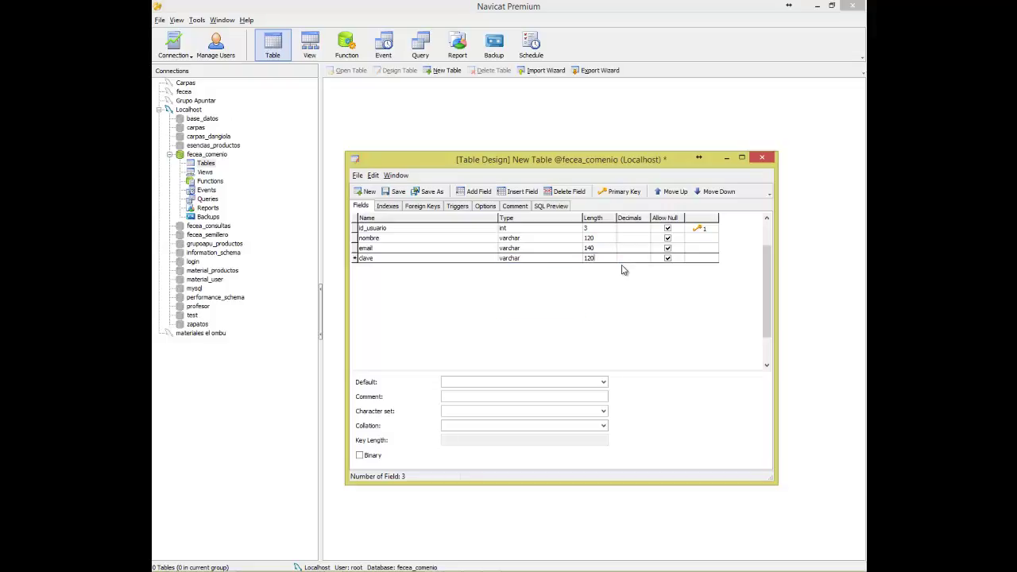
{"action": "key", "text": "Tab"}
{"action": "key", "text": "Tab"}
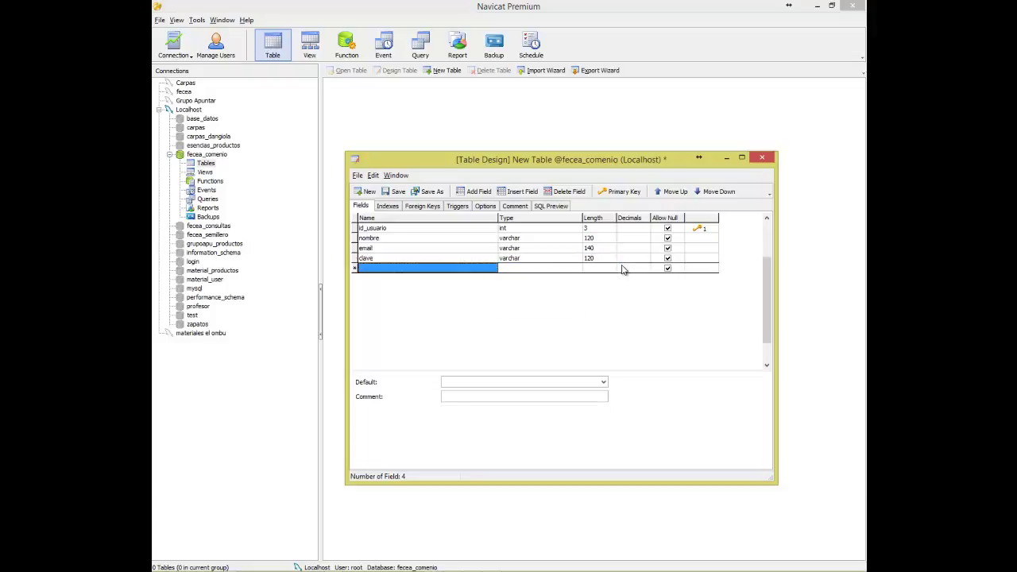
- Add a fifth field named estado, type int, length 5, with a default value of 1
{"action": "type", "text": "e"}
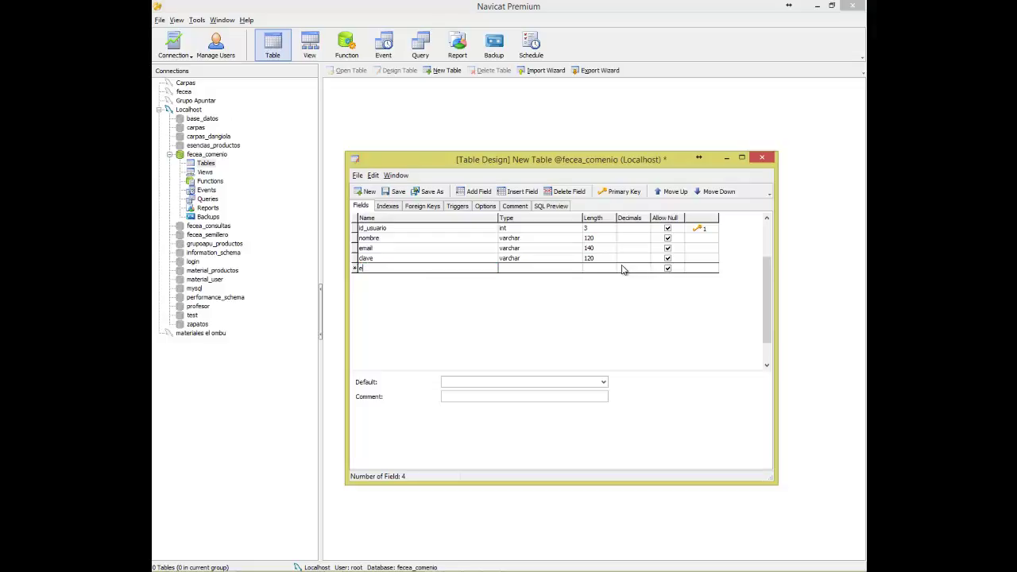
{"action": "type", "text": "stado"}
{"action": "key", "text": "Tab"}
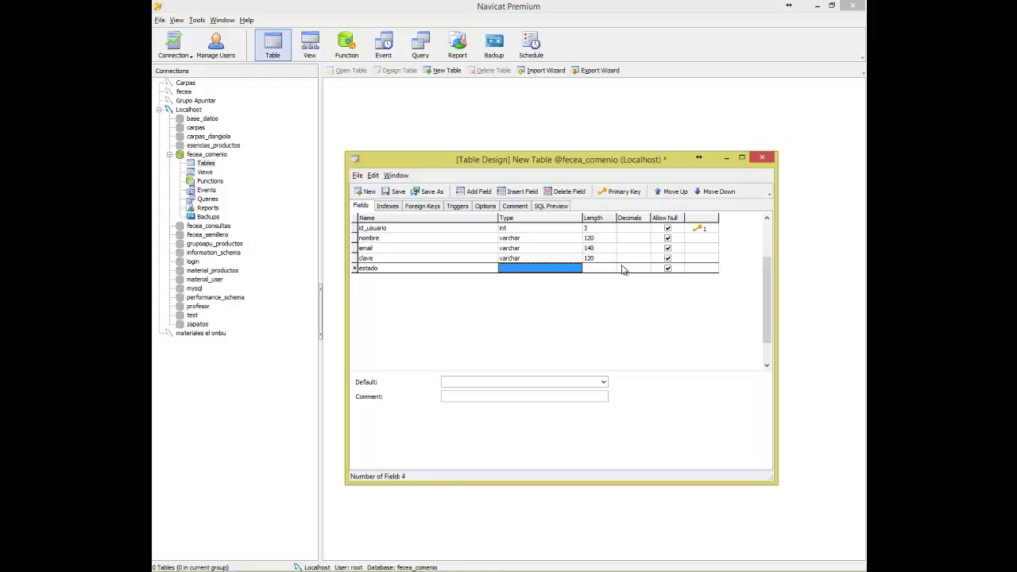
{"action": "left_click", "coordinate": [512, 379]}
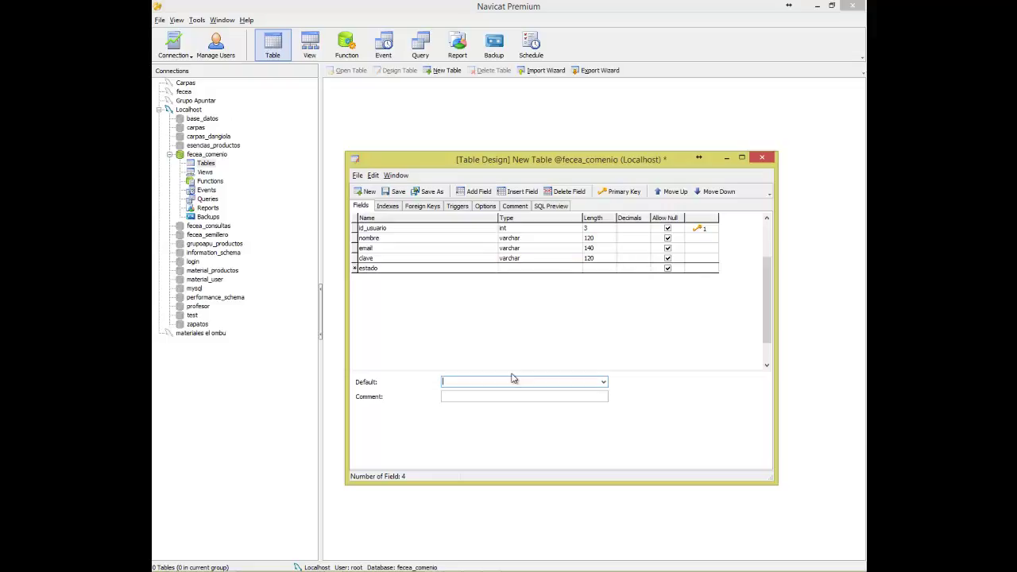
{"action": "type", "text": "1"}
{"action": "left_click", "coordinate": [541, 267]}
{"action": "type", "text": "int"}
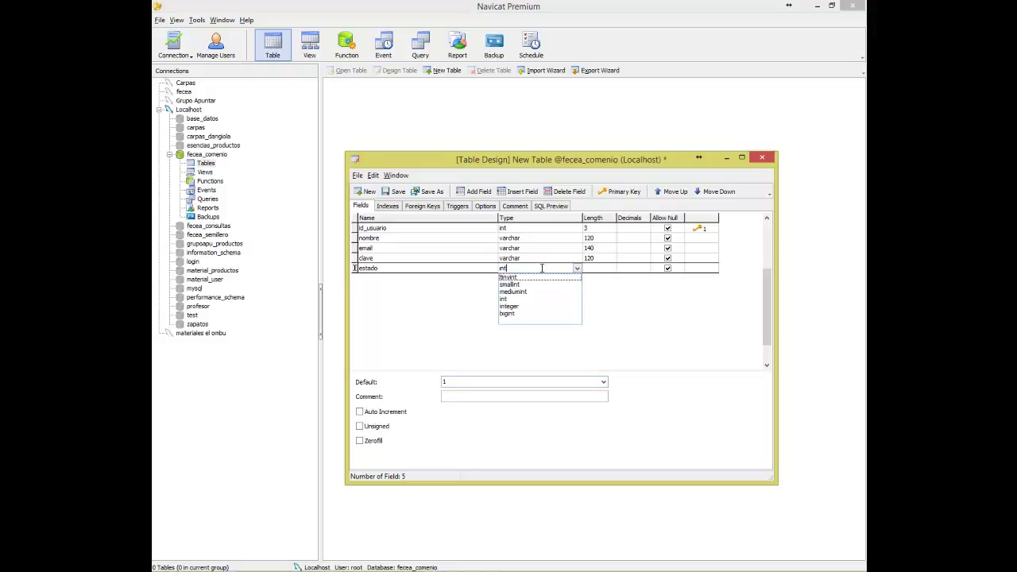
{"action": "key", "text": "Tab"}
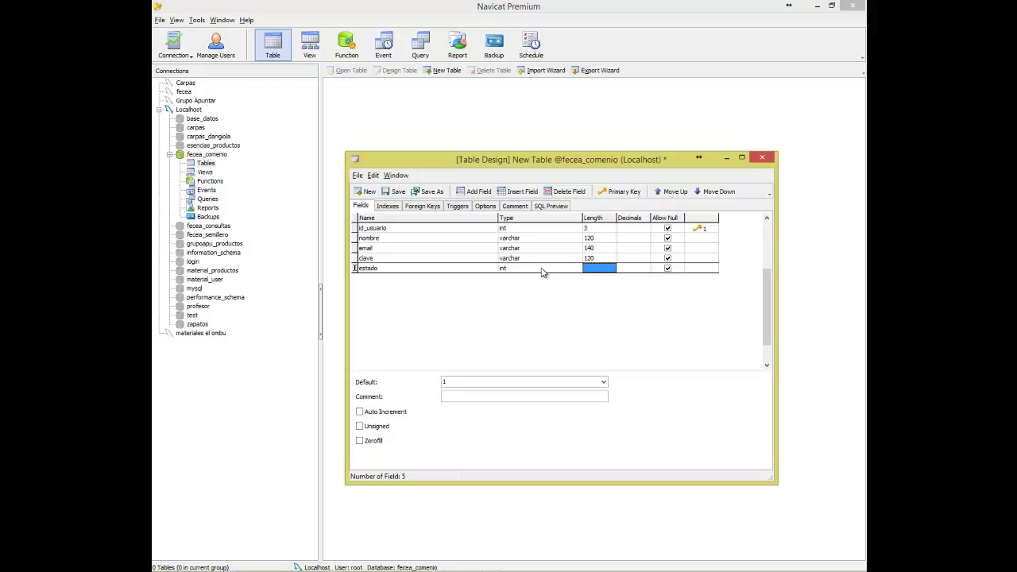
{"action": "type", "text": "5"}
{"action": "key", "text": "Tab"}
{"action": "key", "text": "Tab"}
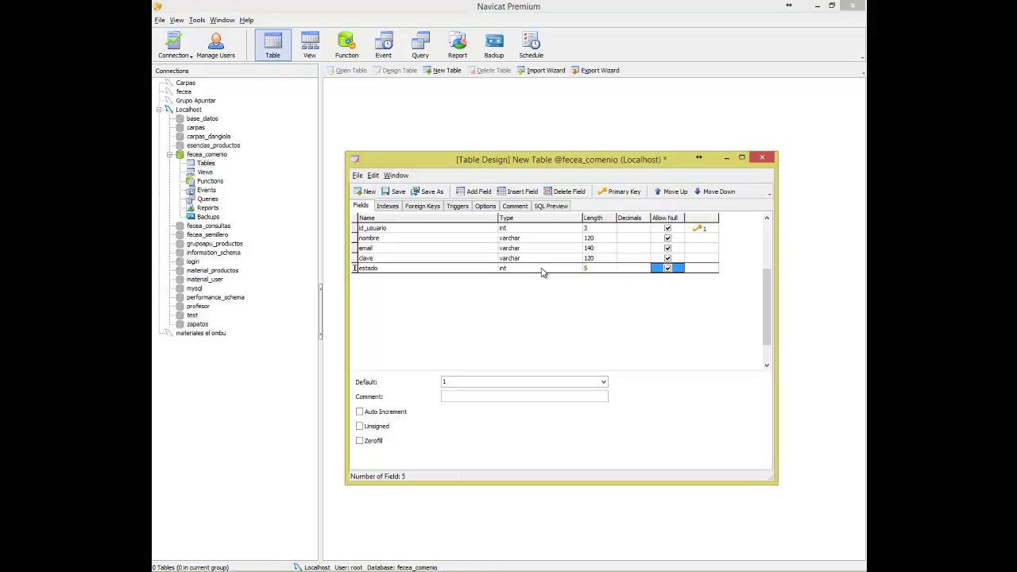
{"action": "key", "text": "Tab"}
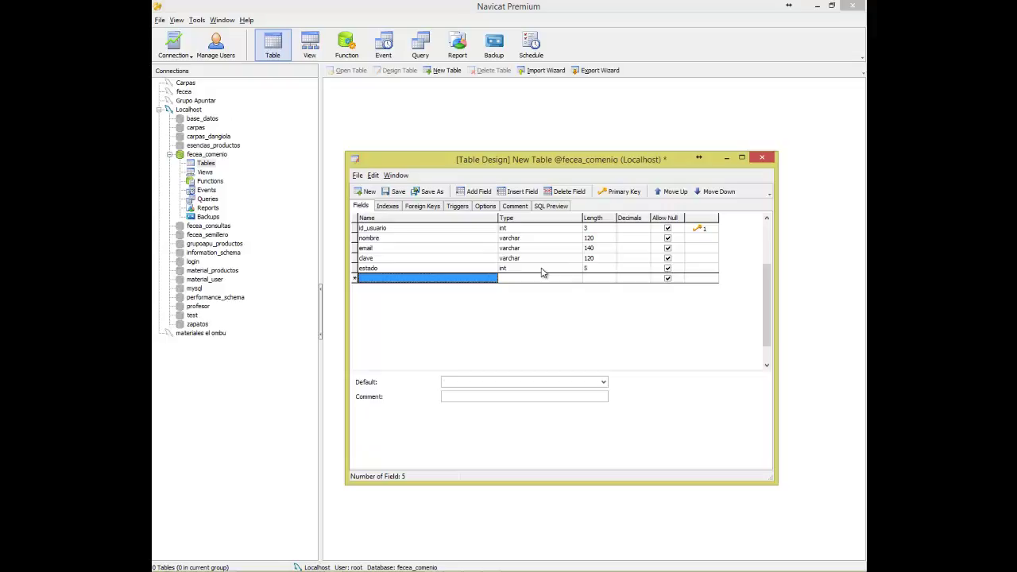
- Add a field named fecha_alta, type timestamp, with default NULL and On Update Current_Timestamp turned off
{"action": "left_click_drag", "start_coordinate": [556, 159], "coordinate": [435, 81]}
{"action": "left_click", "coordinate": [267, 201]}
{"action": "type", "text": "fecha_alta"}
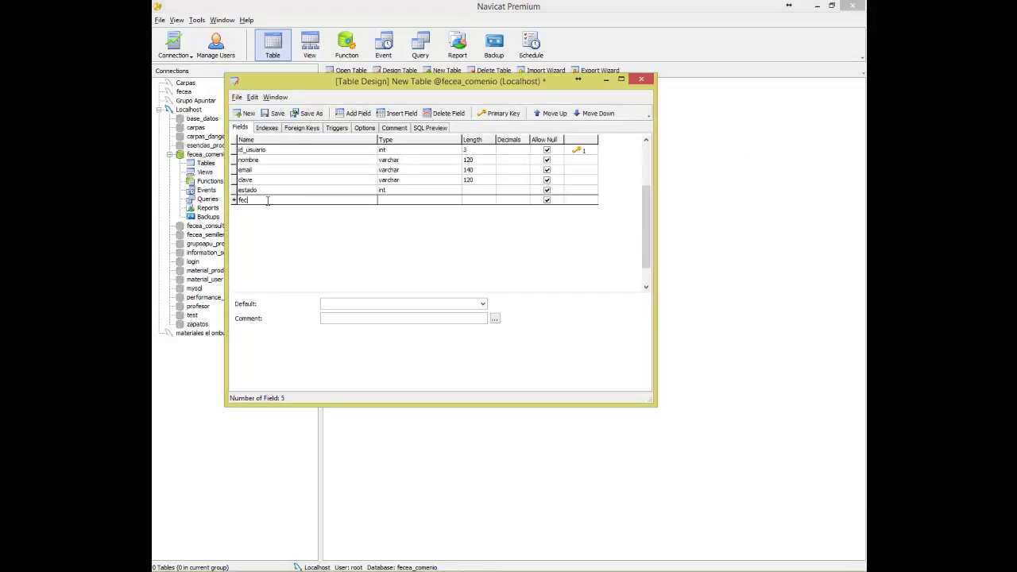
{"action": "key", "text": "Tab"}
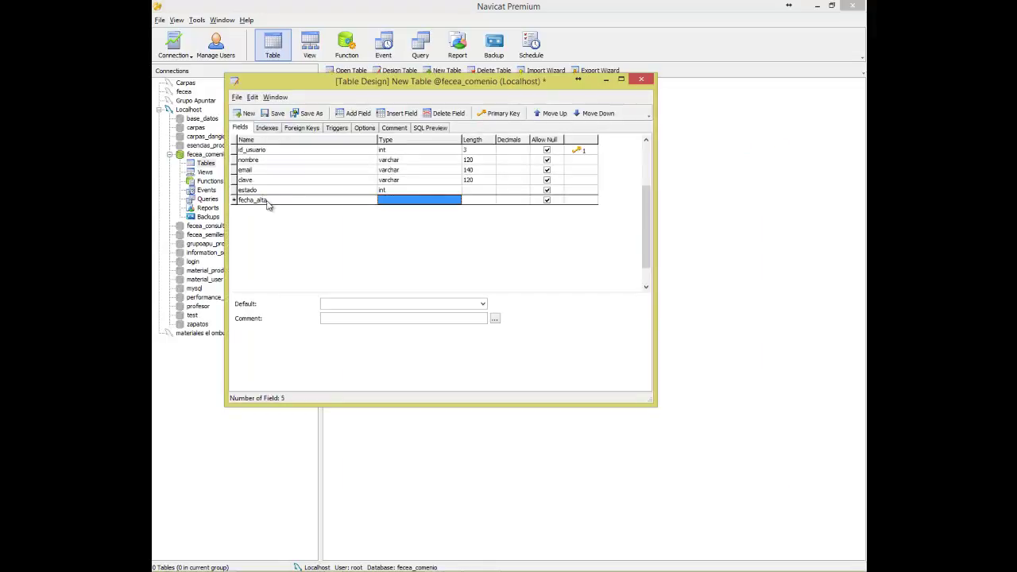
{"action": "type", "text": "timestamp"}
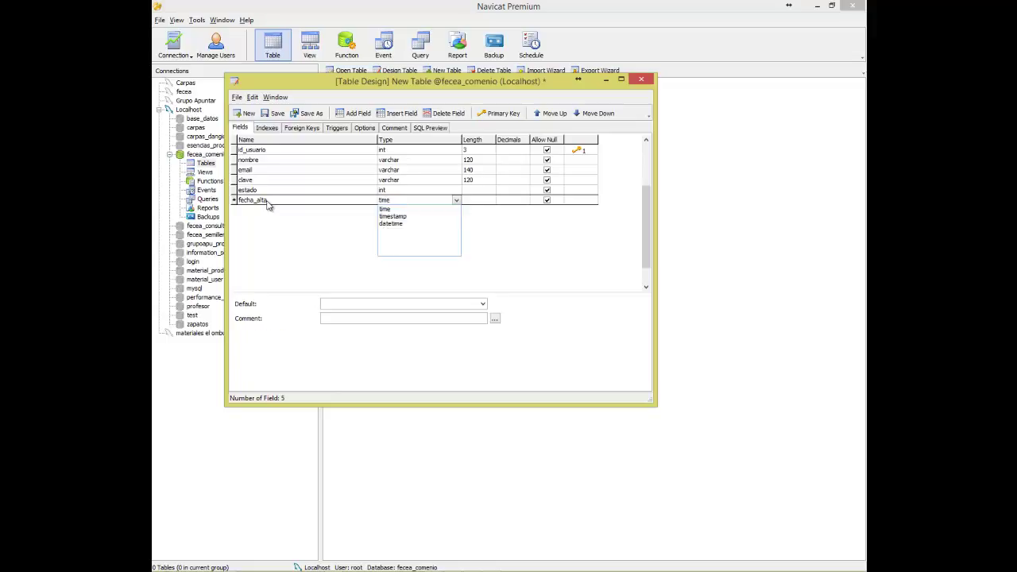
{"action": "key", "text": "Return"}
{"action": "left_click", "coordinate": [341, 304]}
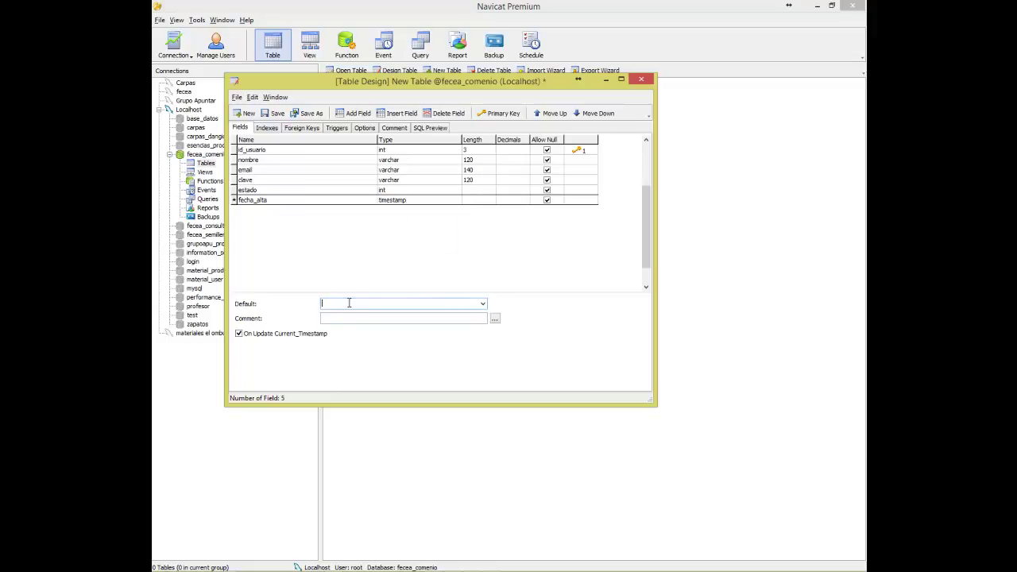
{"action": "left_click", "coordinate": [482, 304]}
{"action": "left_click", "coordinate": [454, 319]}
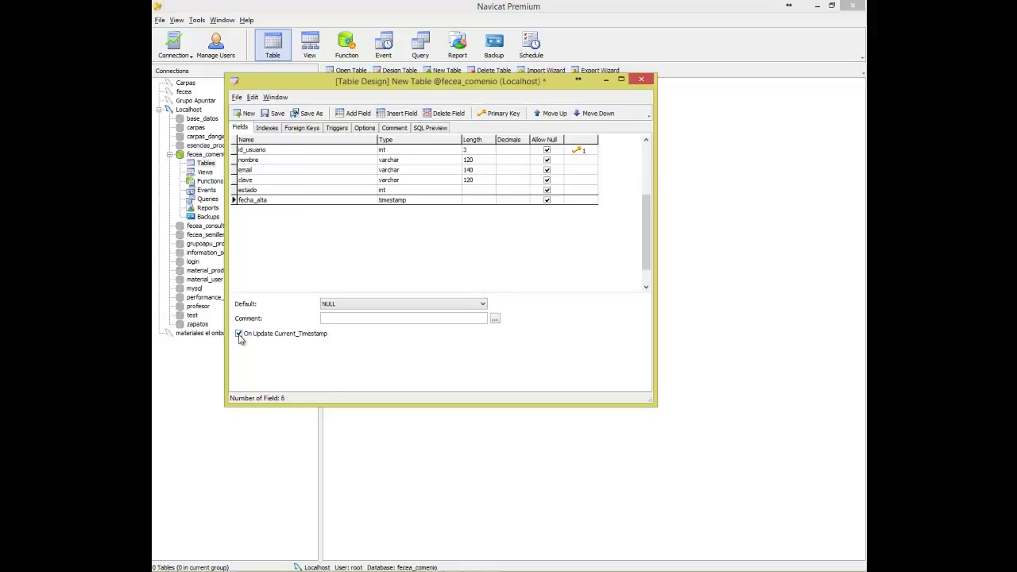
{"action": "left_click", "coordinate": [239, 335]}
{"action": "key", "text": "Tab"}
{"action": "key", "text": "Tab"}
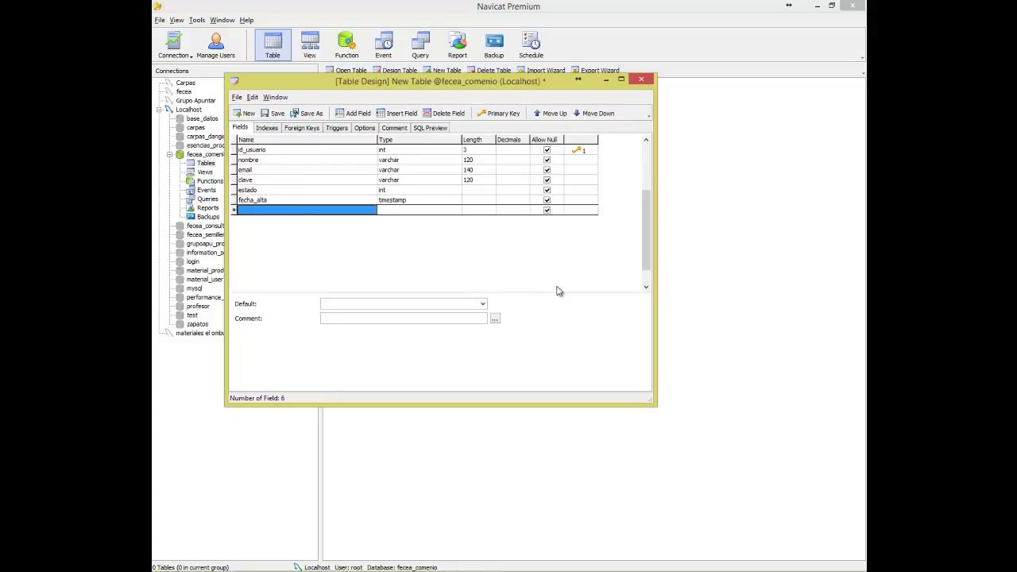
- Add a field named fecha_modificacion, type timestamp, with default CURRENT_TAMESTAMP and On Update Current_Timestamp enabled
{"action": "type", "text": "fecha_"}
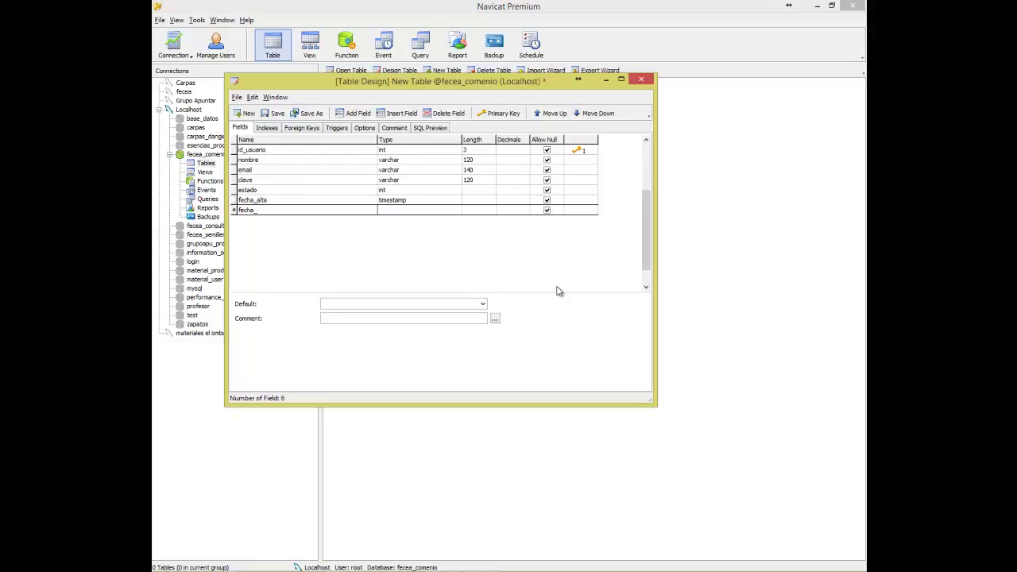
{"action": "type", "text": "modificacion"}
{"action": "key", "text": "Tab"}
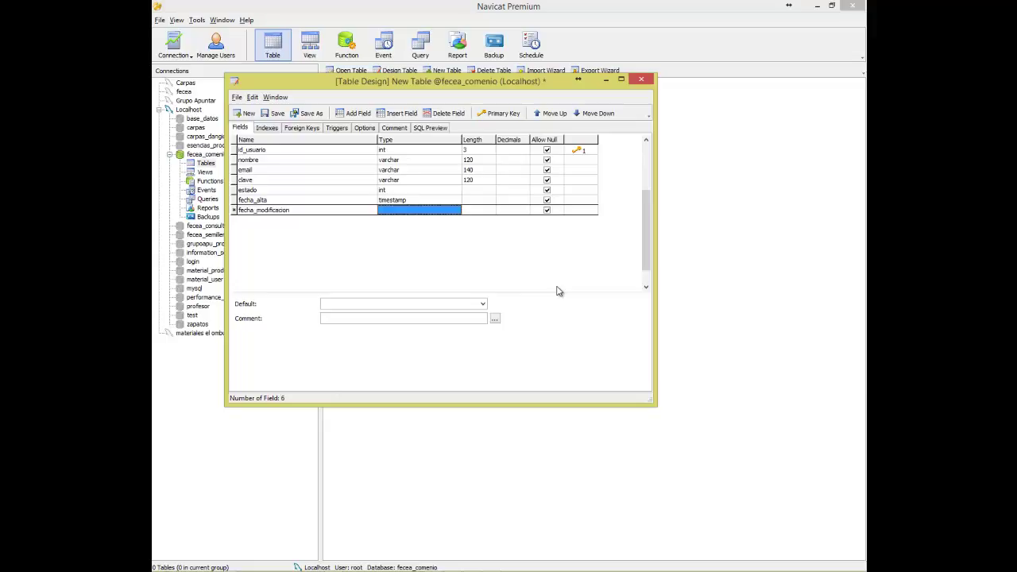
{"action": "type", "text": "timestamp"}
{"action": "key", "text": "Return"}
{"action": "left_click", "coordinate": [240, 334]}
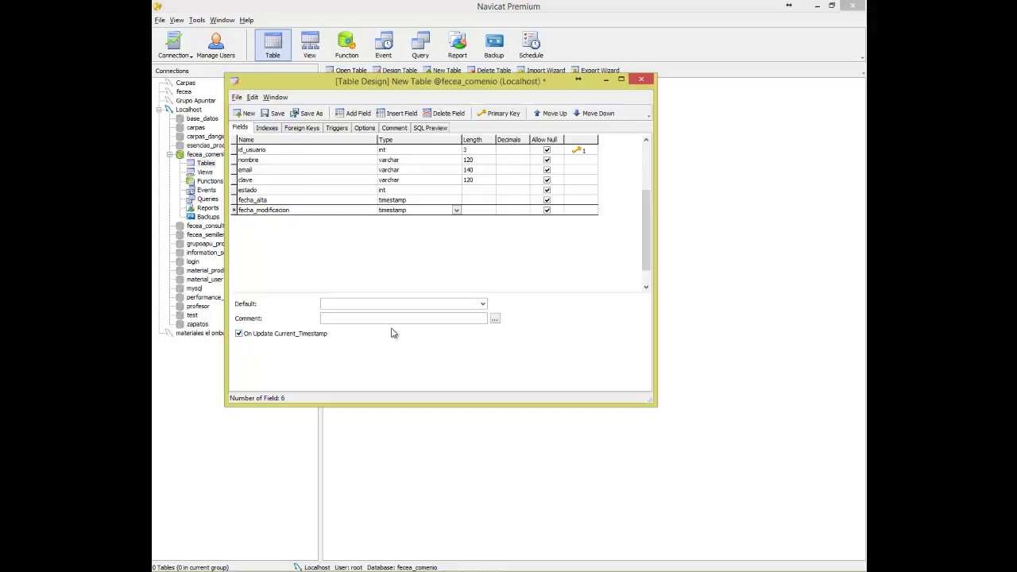
{"action": "left_click", "coordinate": [390, 304]}
{"action": "type", "text": "CURRENT"}
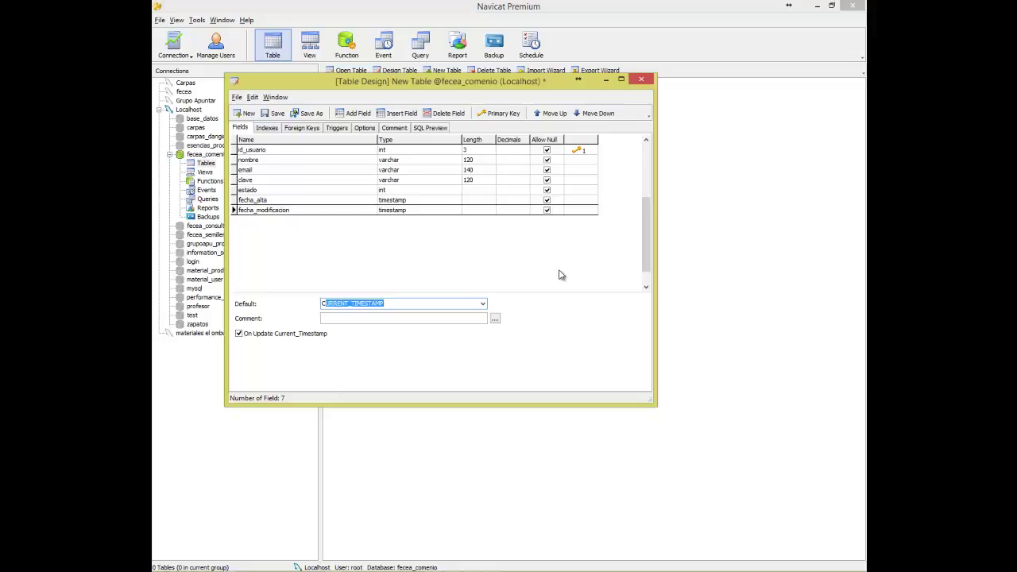
{"action": "type", "text": "_TIMESTAMP"}
{"action": "left_click", "coordinate": [586, 238]}
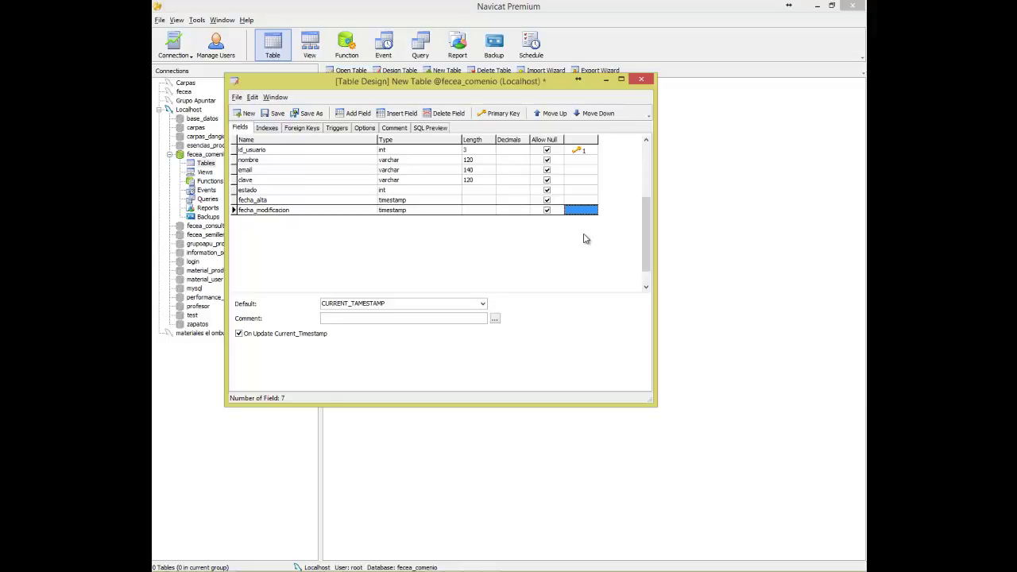
- Try to save the new table under the name usuarios
{"action": "left_click", "coordinate": [278, 114]}
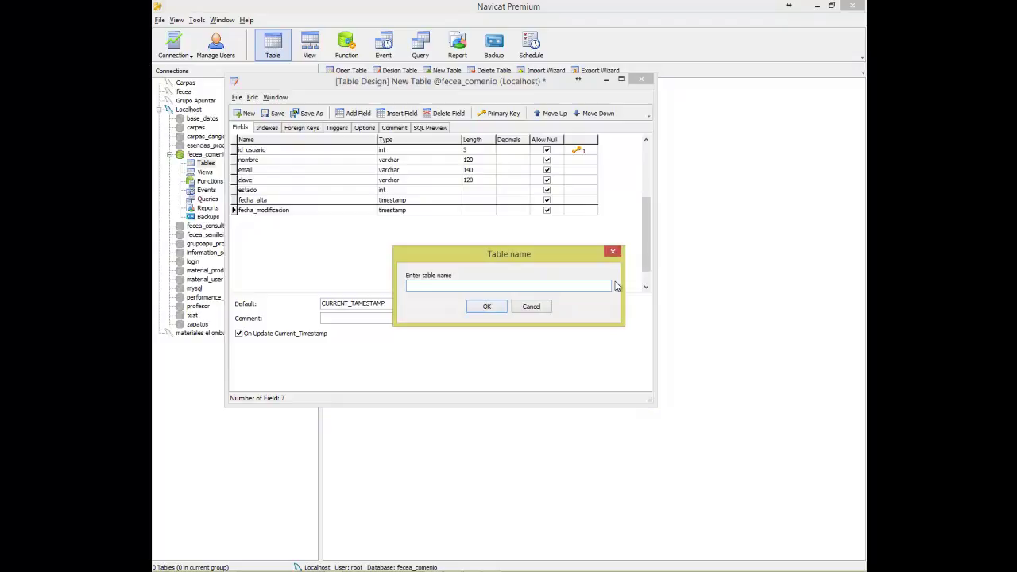
{"action": "type", "text": "usuarios"}
{"action": "left_click", "coordinate": [487, 306]}
{"action": "key", "text": "Return"}
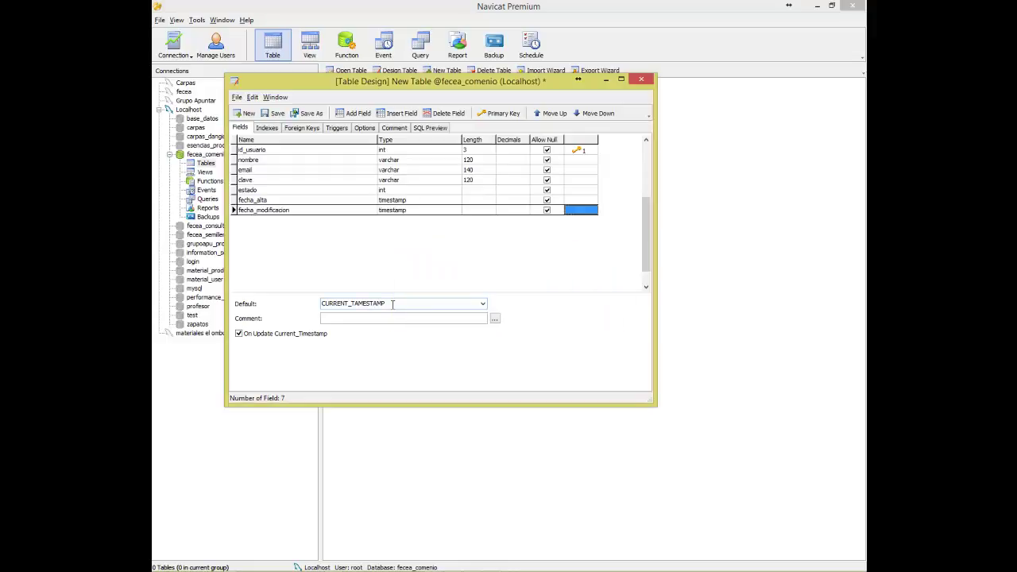
- Correct the default of fecha_modificacion to CURRENT_TIMESTAMP and save the table as usuarios
{"action": "double_click", "coordinate": [359, 303]}
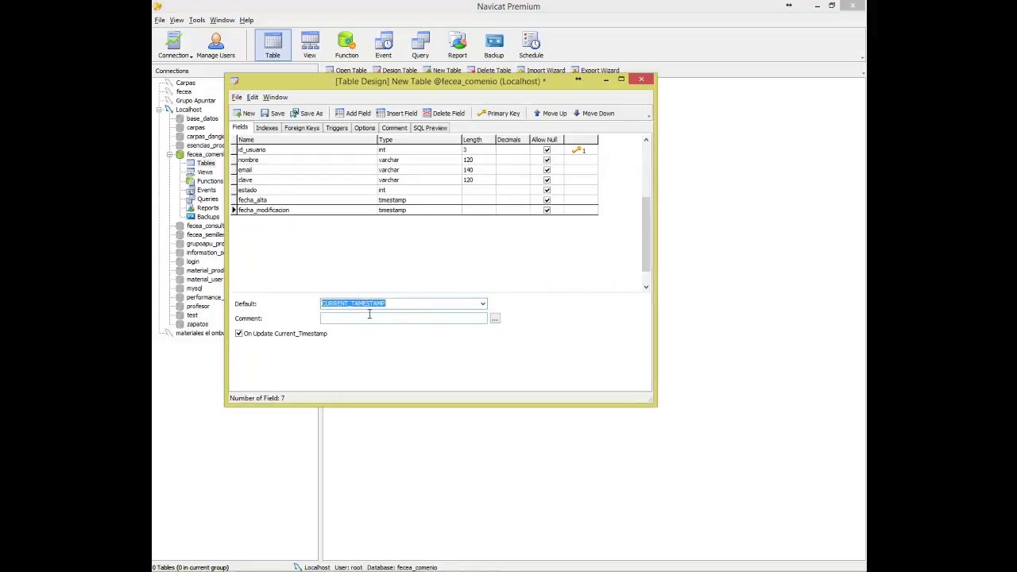
{"action": "left_click", "coordinate": [355, 304]}
{"action": "key", "text": "Delete"}
{"action": "key", "text": "ctrl+s"}
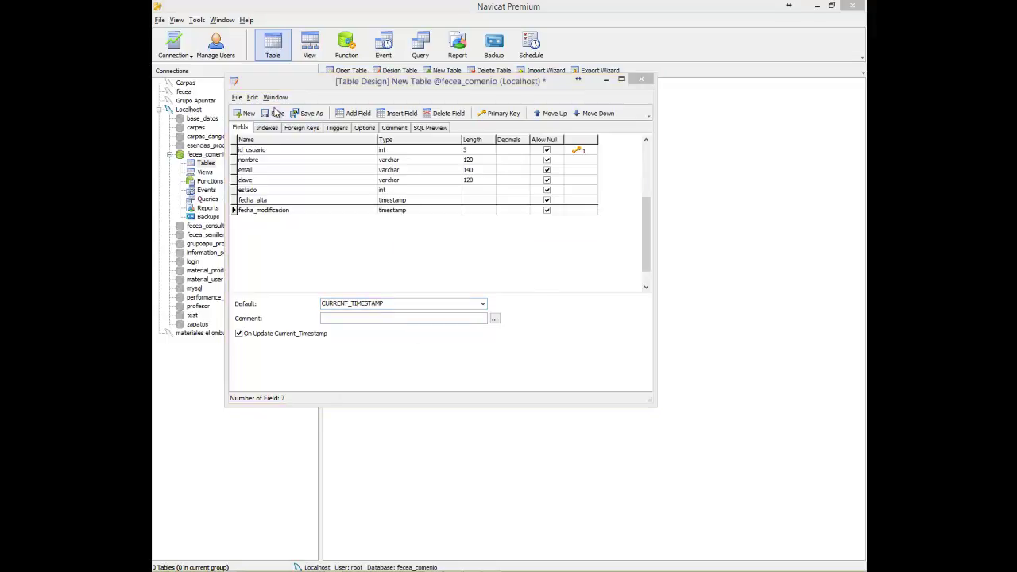
{"action": "left_click", "coordinate": [482, 308]}
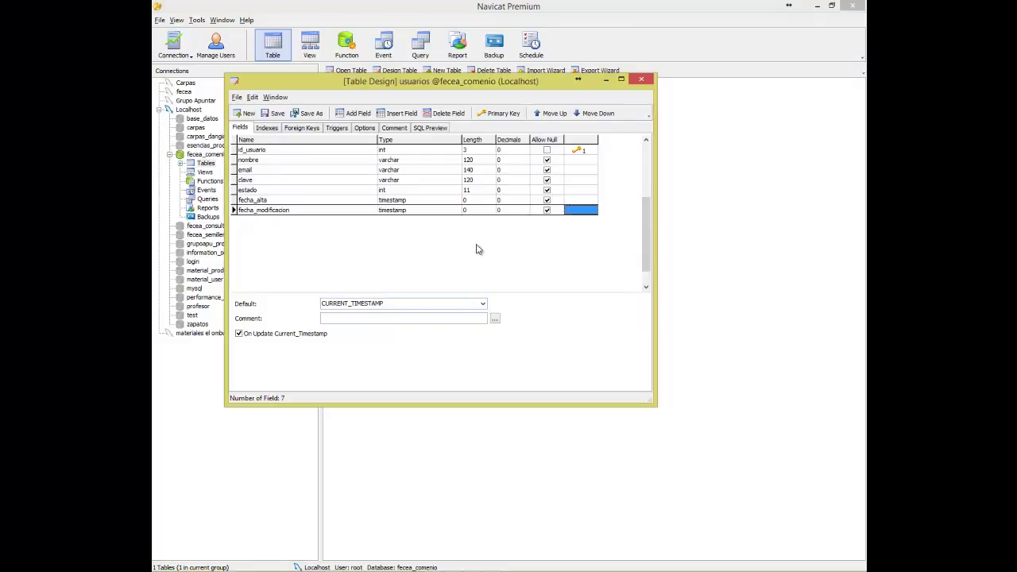
- Dock the usuarios table design in the main window and select the fecea_comenio database
{"action": "left_click_drag", "start_coordinate": [547, 85], "coordinate": [660, 208]}
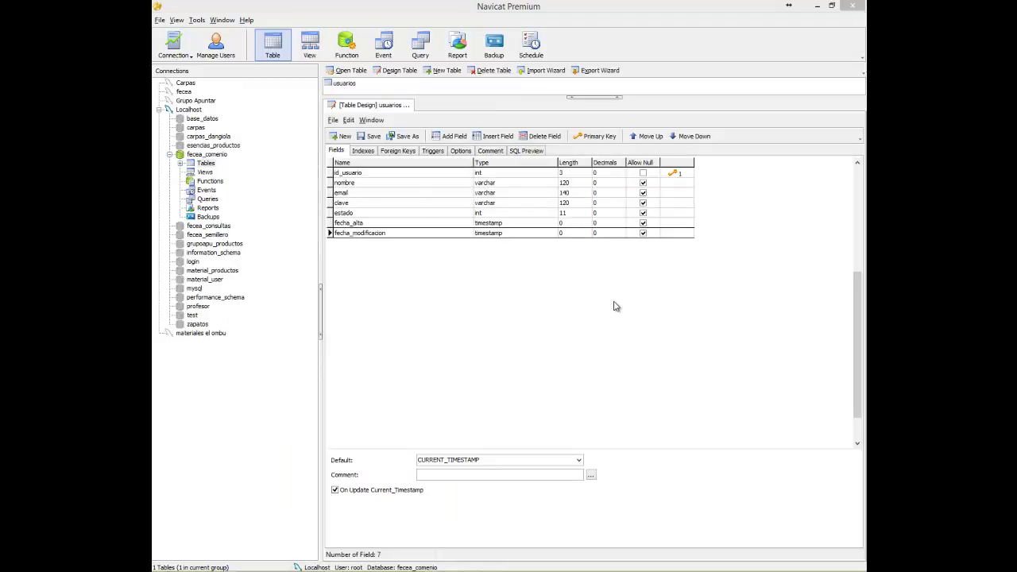
{"action": "left_click", "coordinate": [206, 156]}
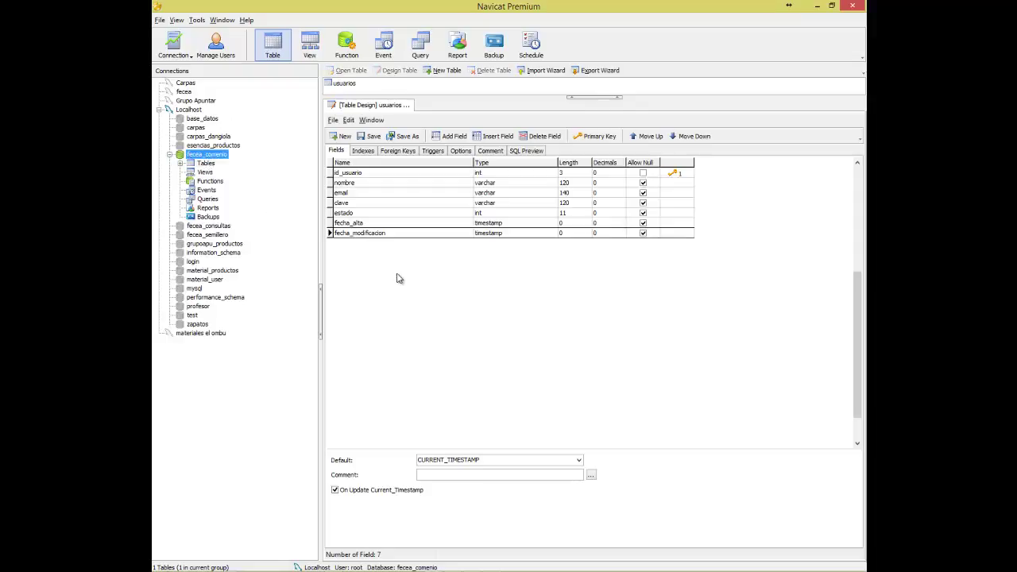